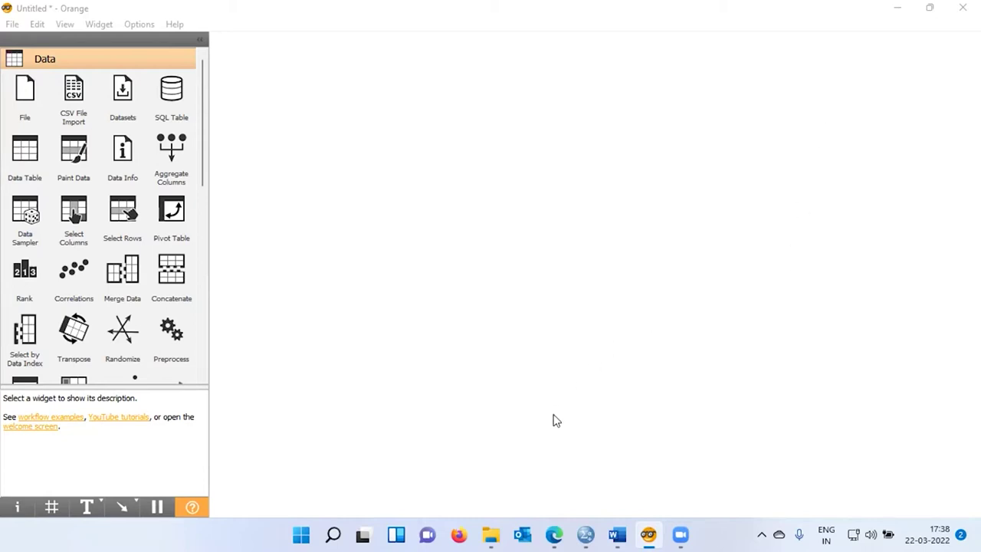
- Switch to File Explorer and point out the cat and Dog subfolders inside the Animal folder
mouse_move(494, 534)
click(500, 479)
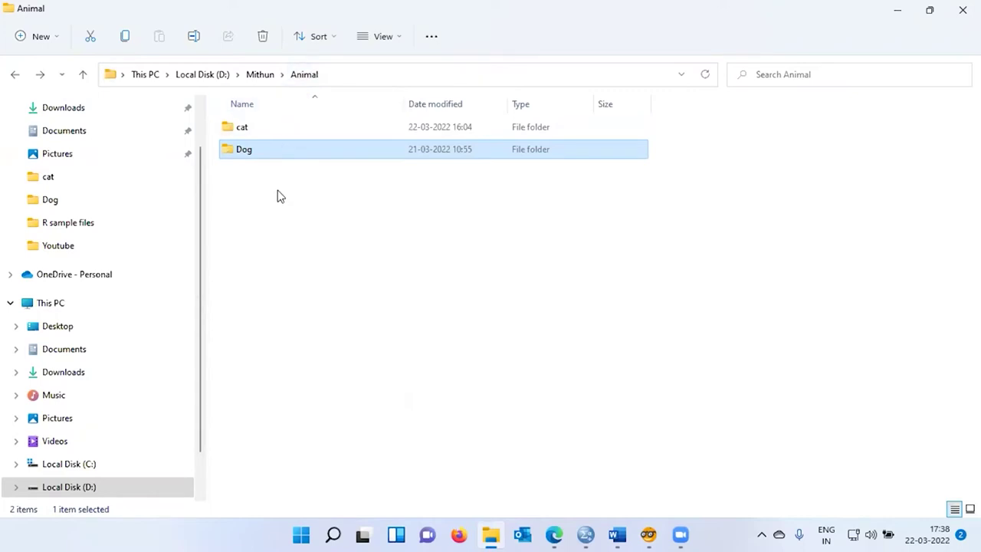
click(262, 130)
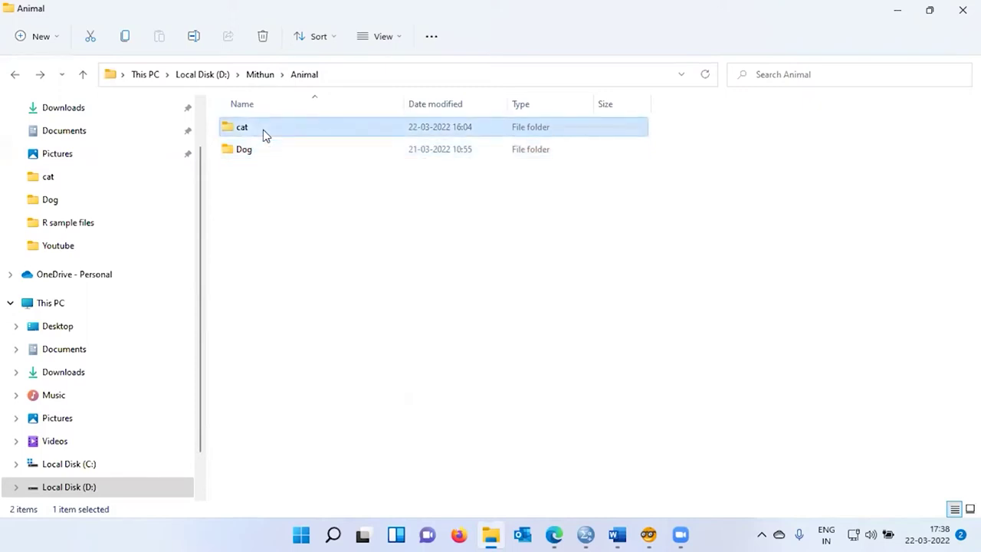
click(268, 152)
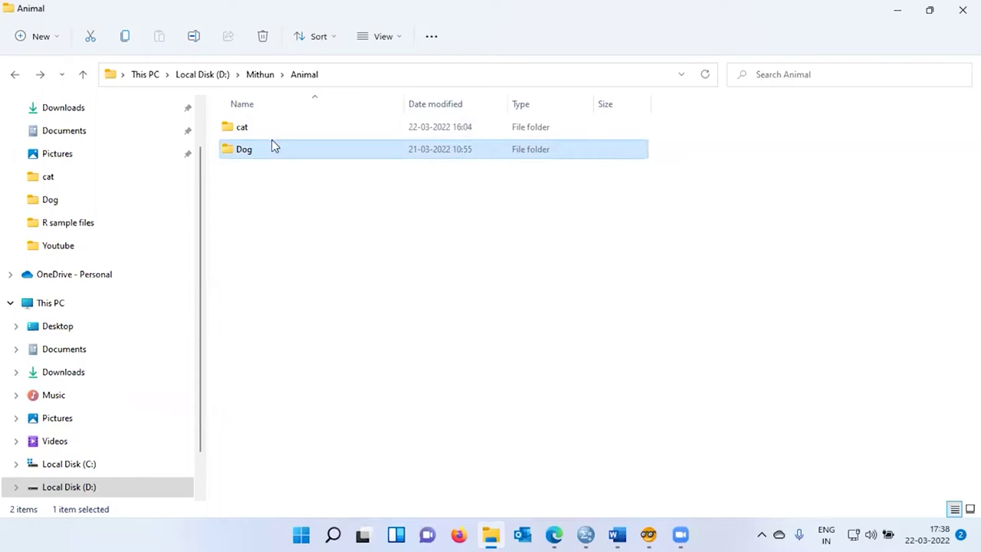
mouse_move(260, 136)
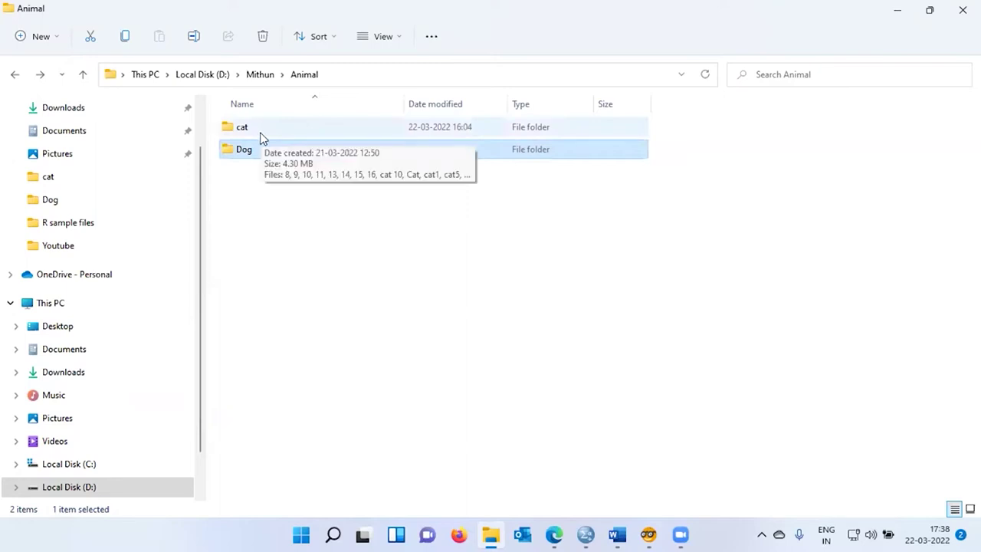
- Open the cat folder and browse its pictures from 8.jpg to 13.jpg in the photo viewer, then close the viewer
double_click(261, 136)
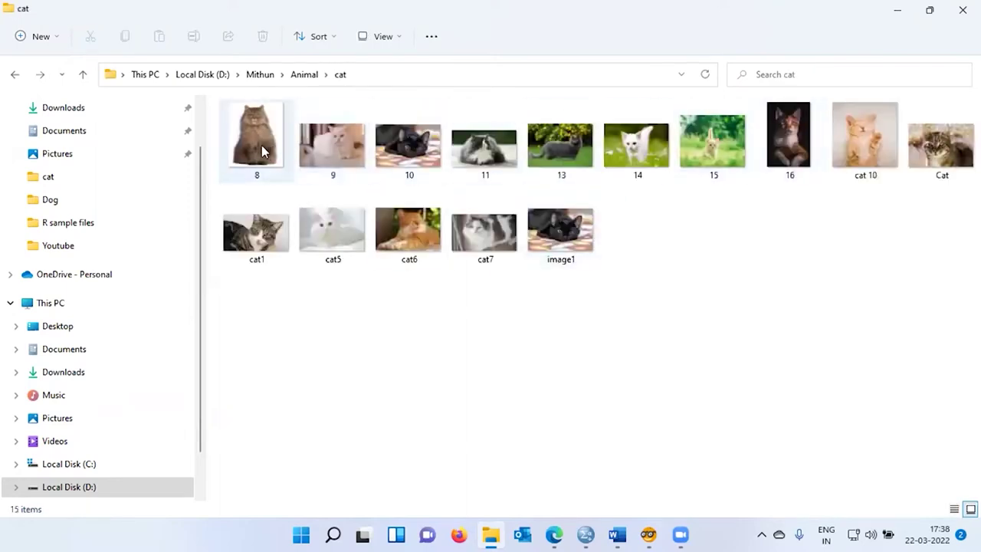
double_click(261, 145)
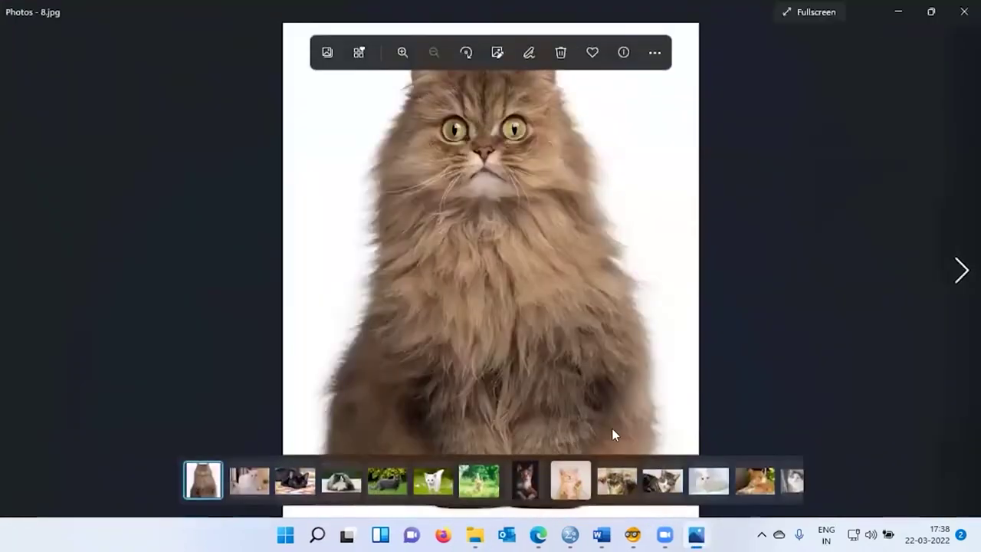
key(Right)
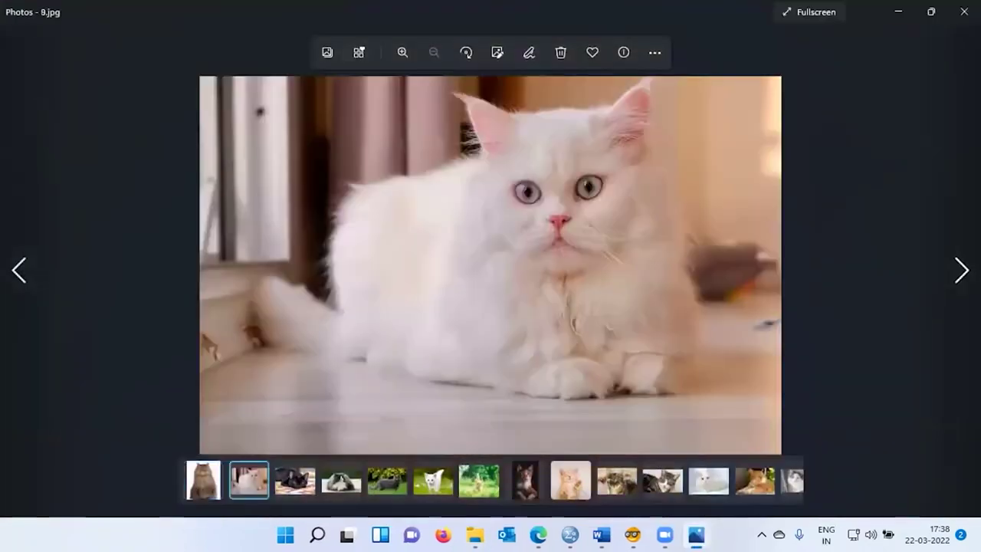
key(Right)
key(Right)
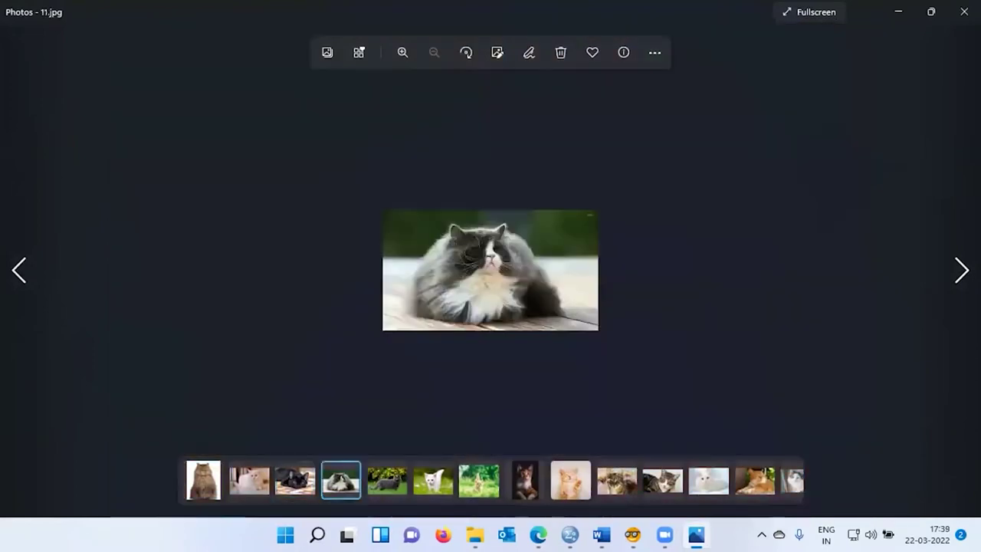
key(Right)
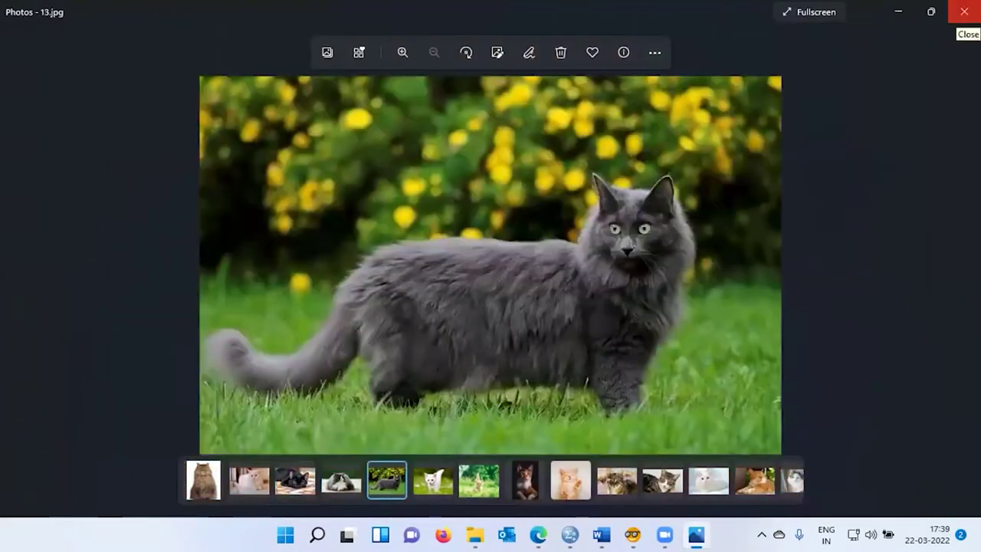
click(964, 11)
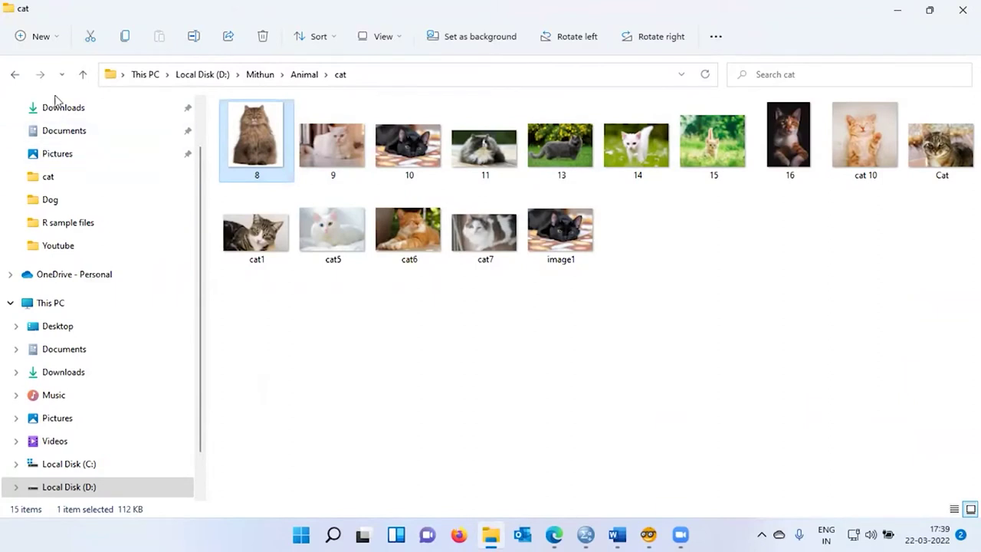
- Browse the first five pictures of the Dog folder in the photo viewer and return to the Animal folder
click(10, 80)
double_click(254, 153)
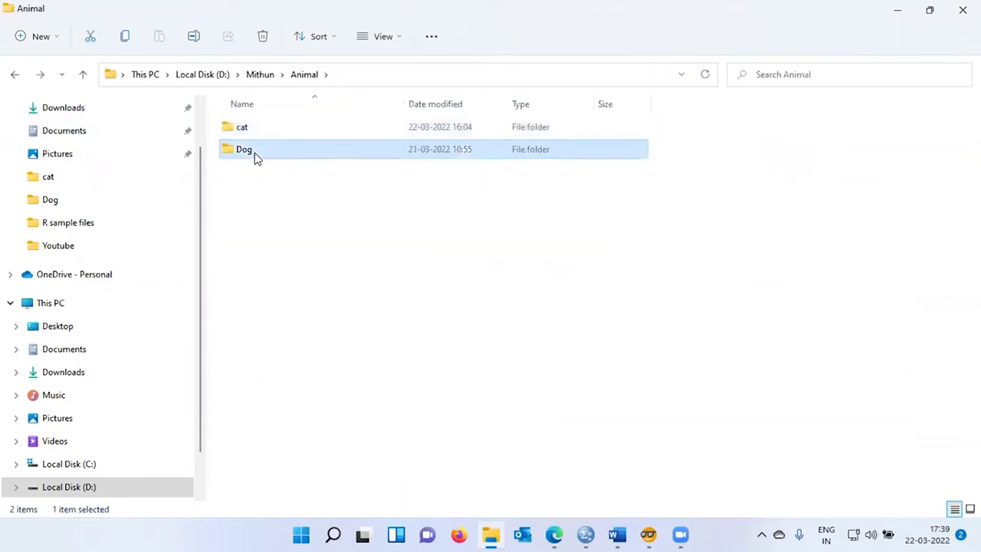
double_click(264, 157)
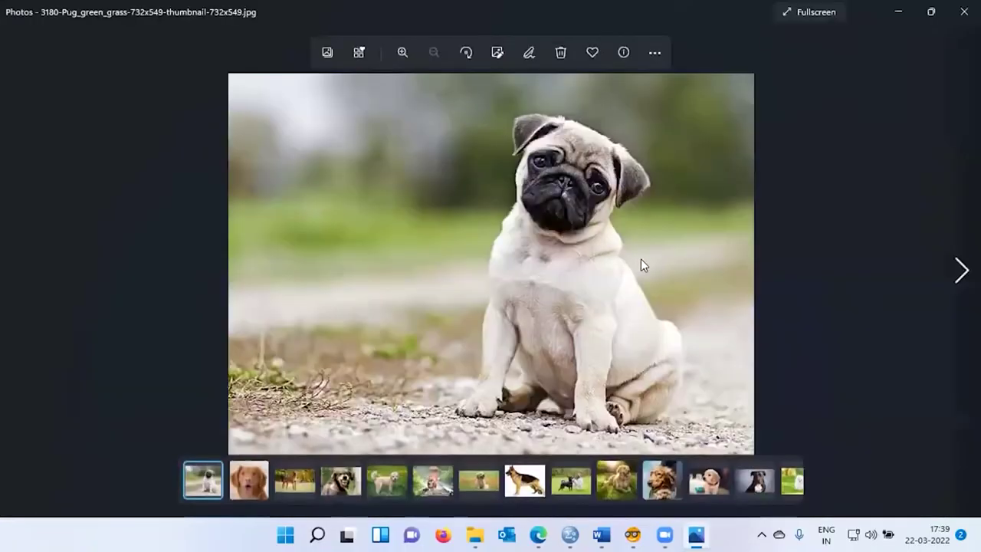
key(Right)
key(Right)
key(Right)
key(Right)
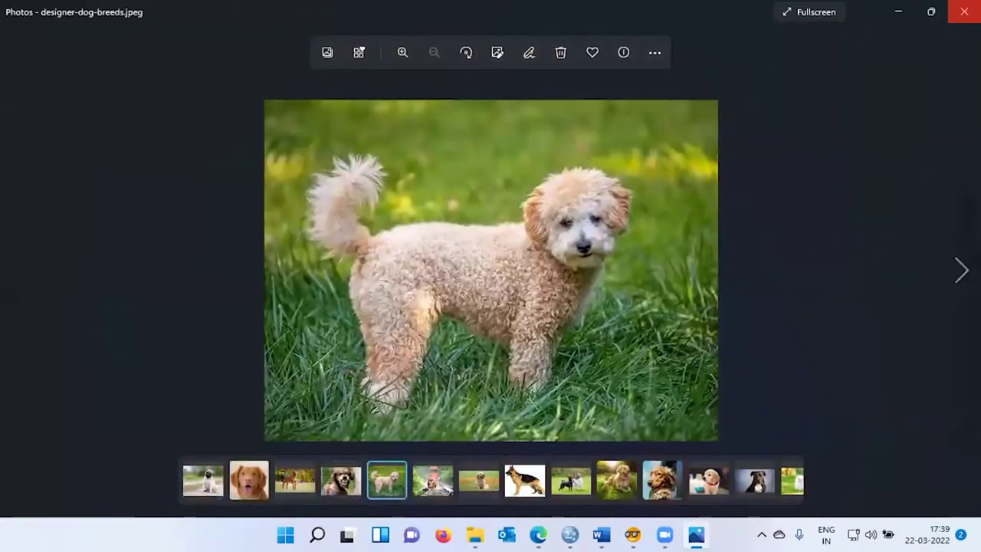
click(964, 11)
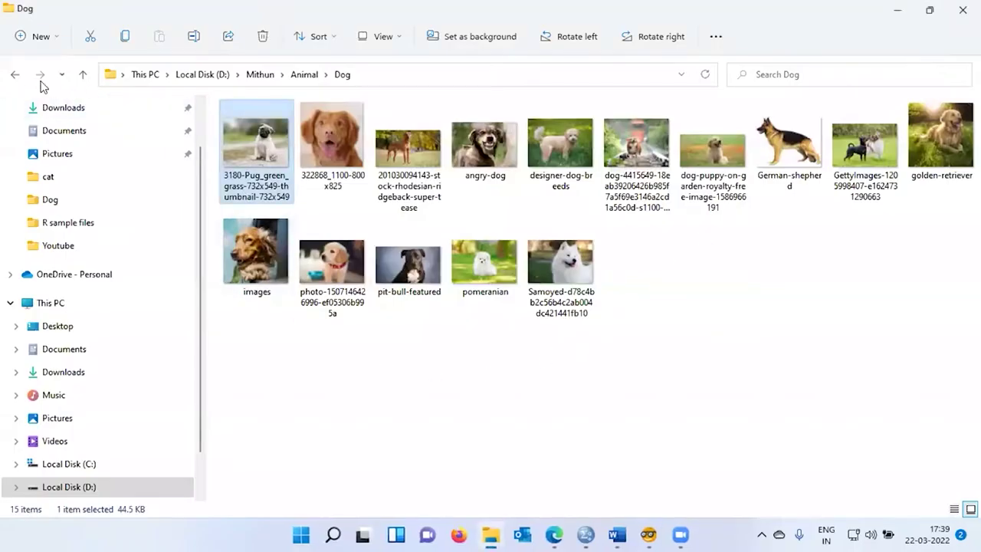
click(14, 74)
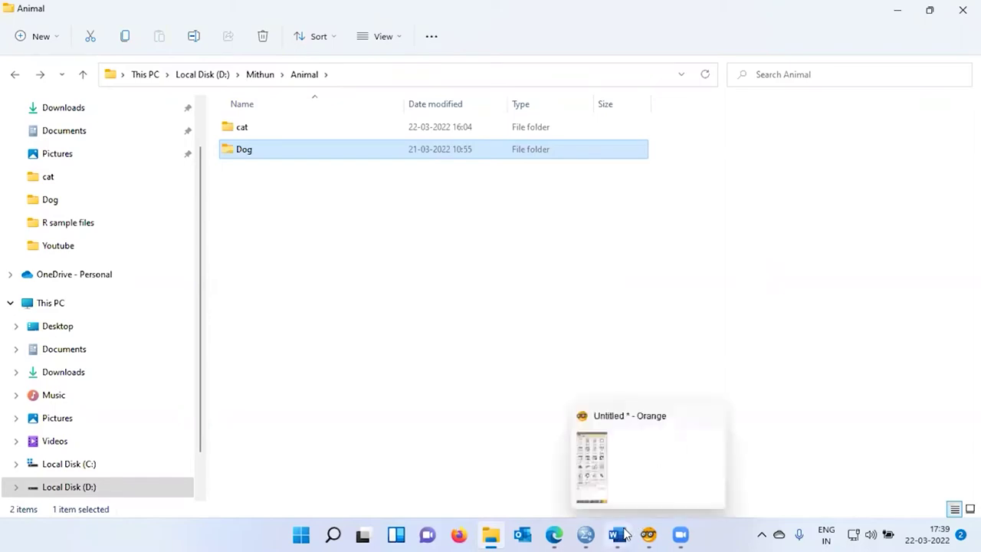
- Switch to the Word document with the image source links and highlight the link under Cat Images
mouse_move(617, 534)
click(619, 435)
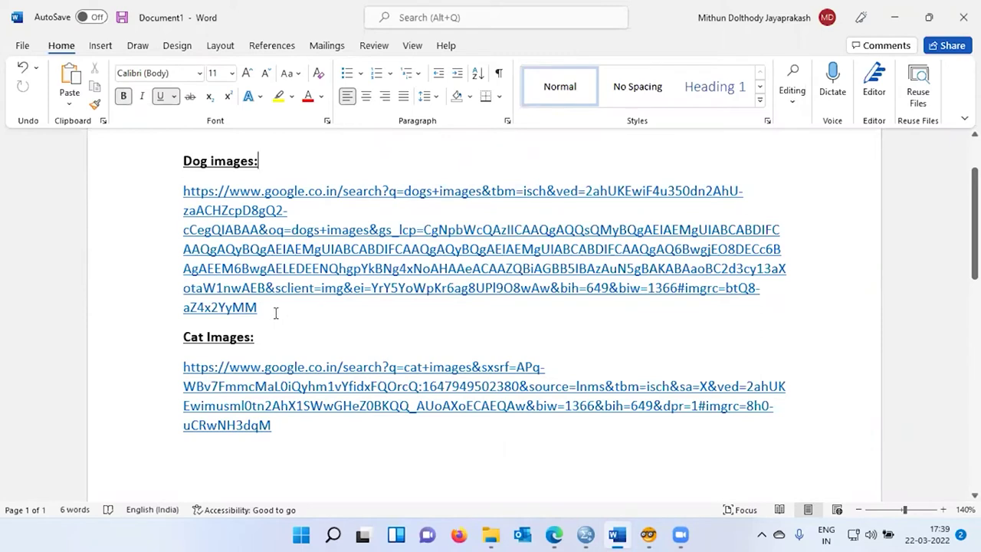
drag(181, 372, 291, 423)
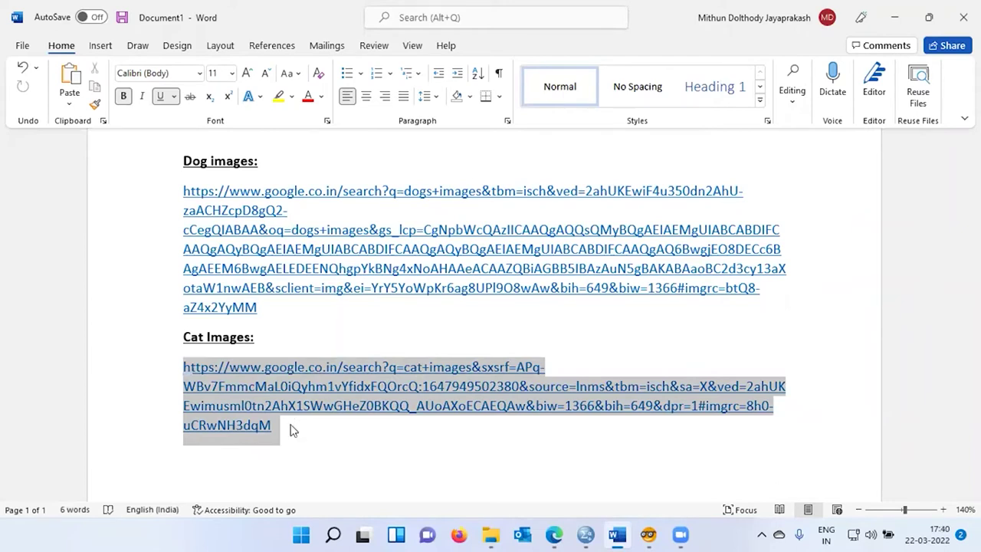
- Switch to Orange and add an Import Images widget from the Image Analytics category to the canvas
mouse_move(650, 530)
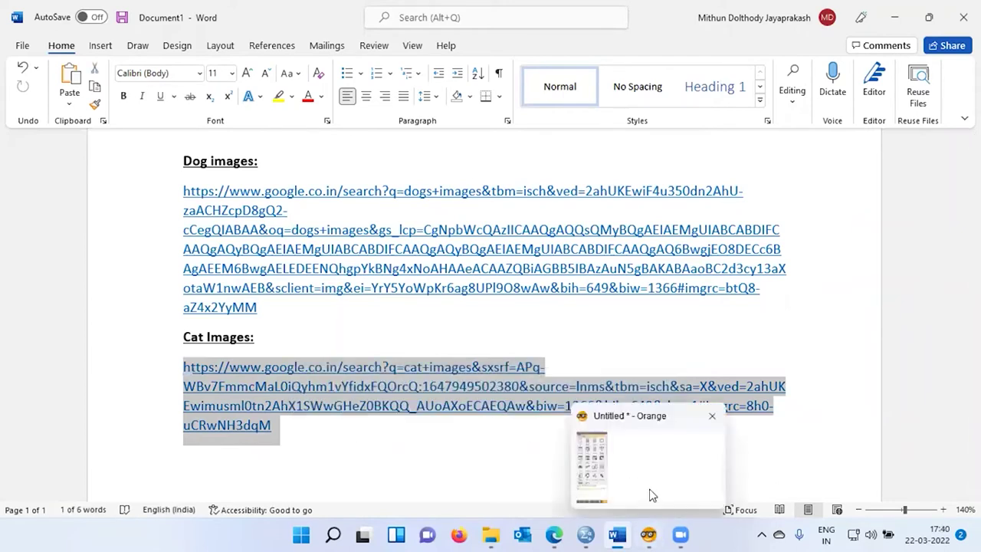
click(651, 495)
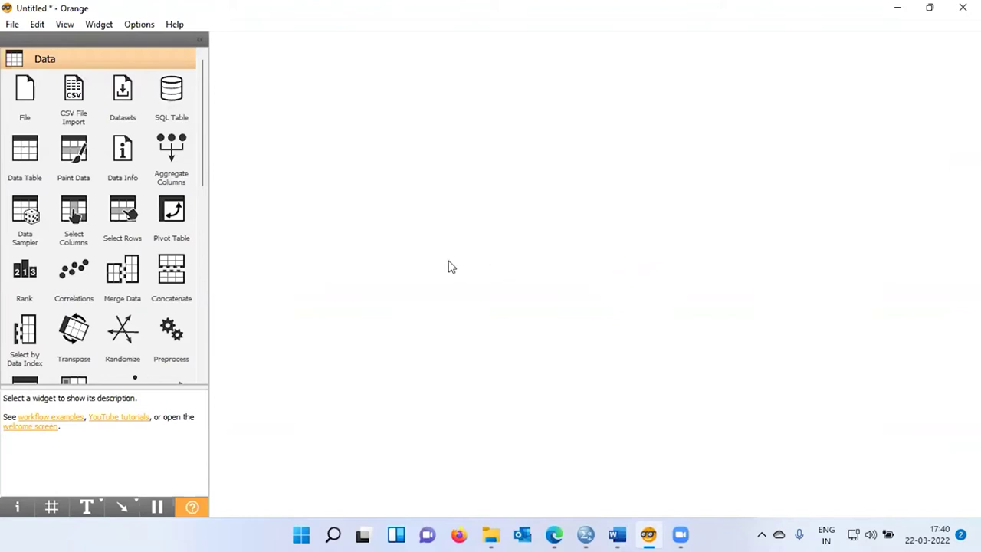
drag(204, 172, 219, 370)
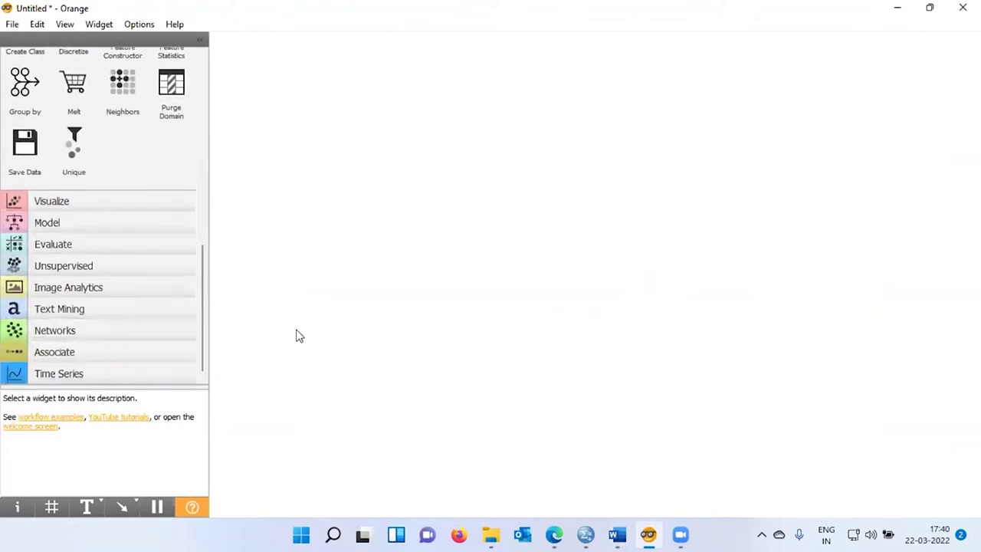
click(69, 288)
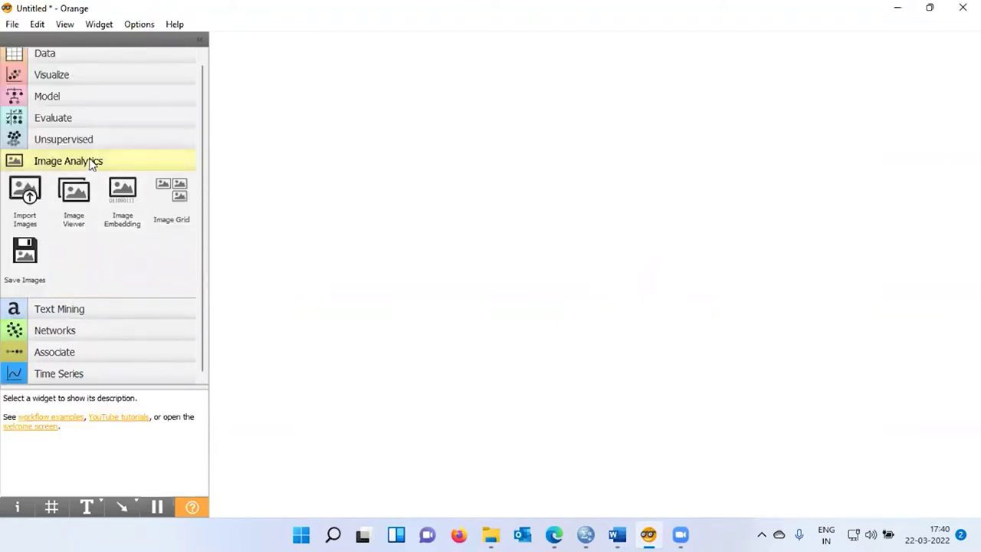
click(26, 193)
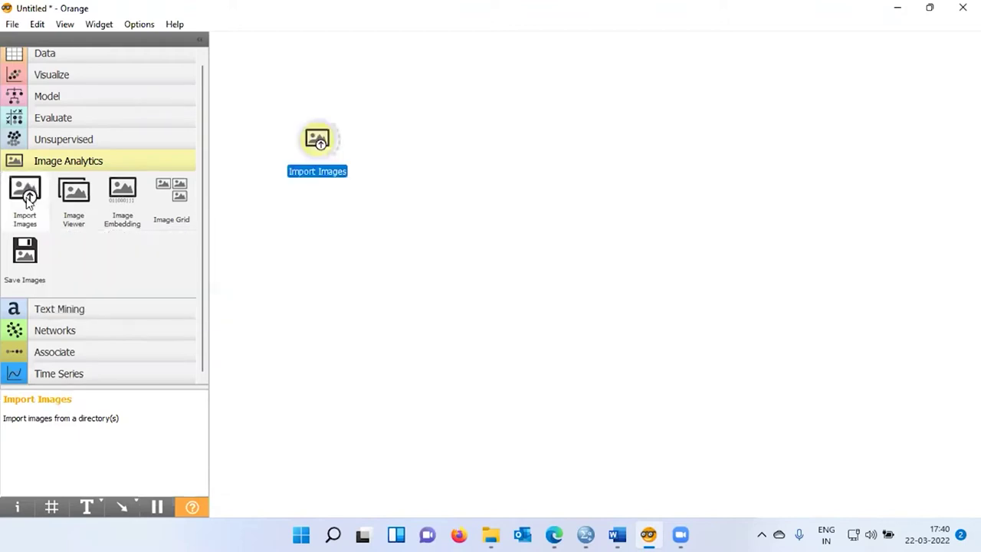
- Set the Animal folder on drive D as the source directory of the Import Images widget
double_click(315, 152)
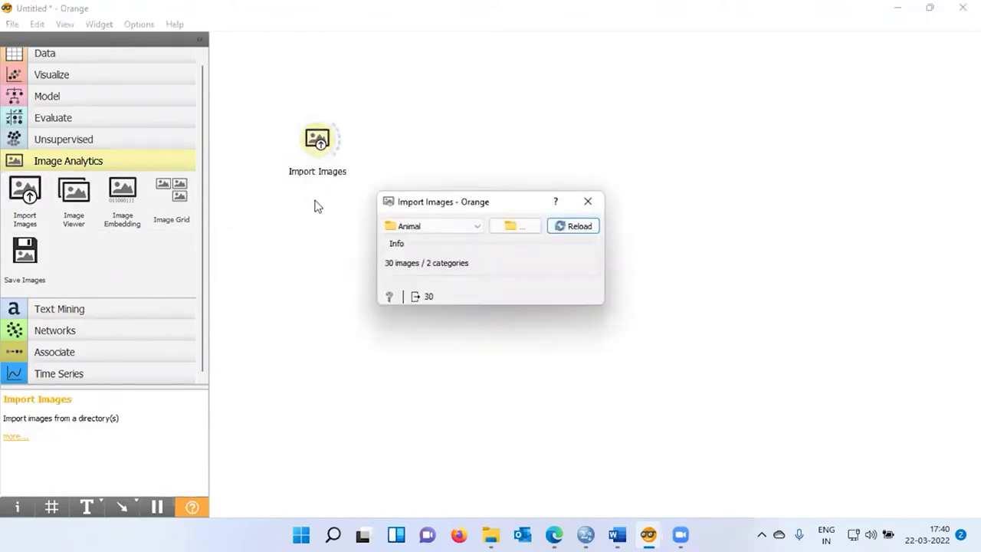
click(527, 228)
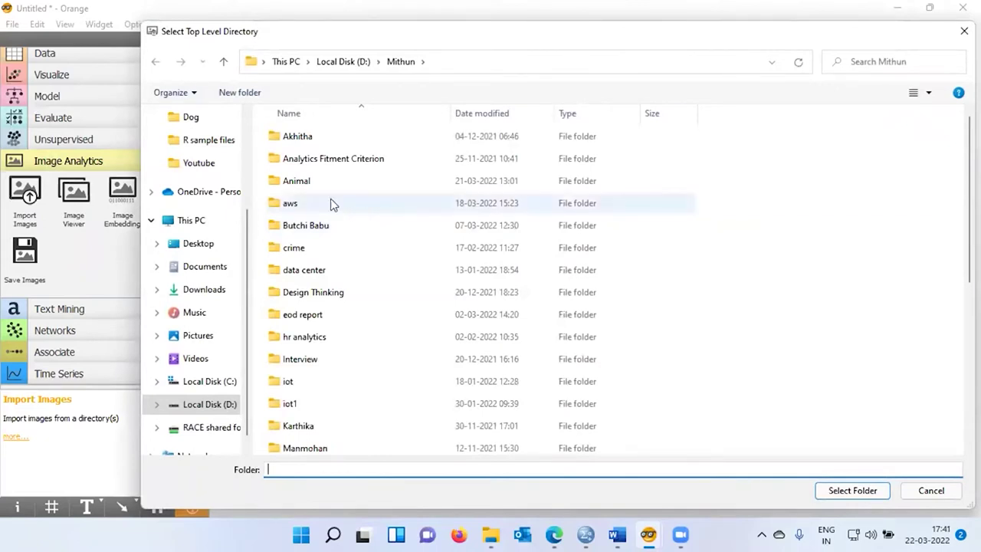
click(299, 185)
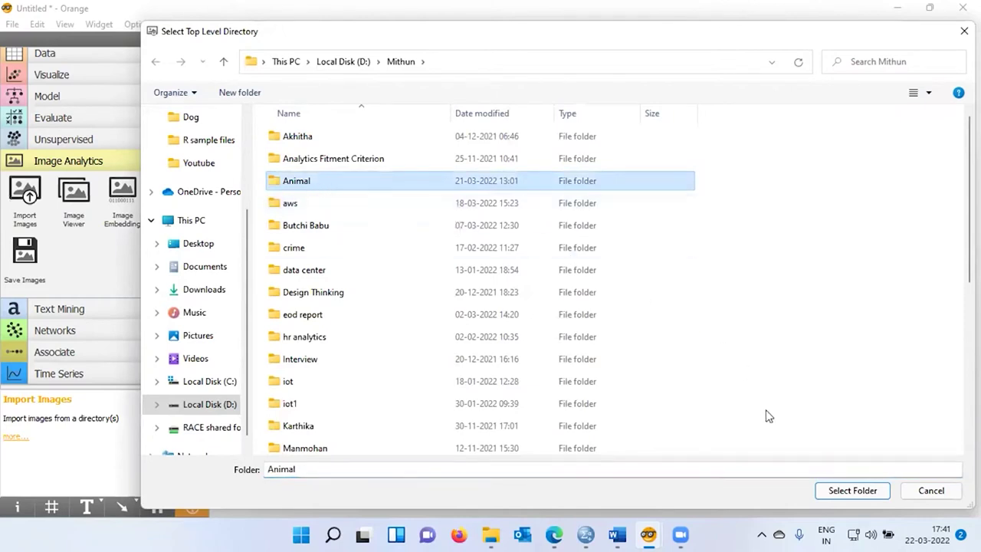
click(850, 490)
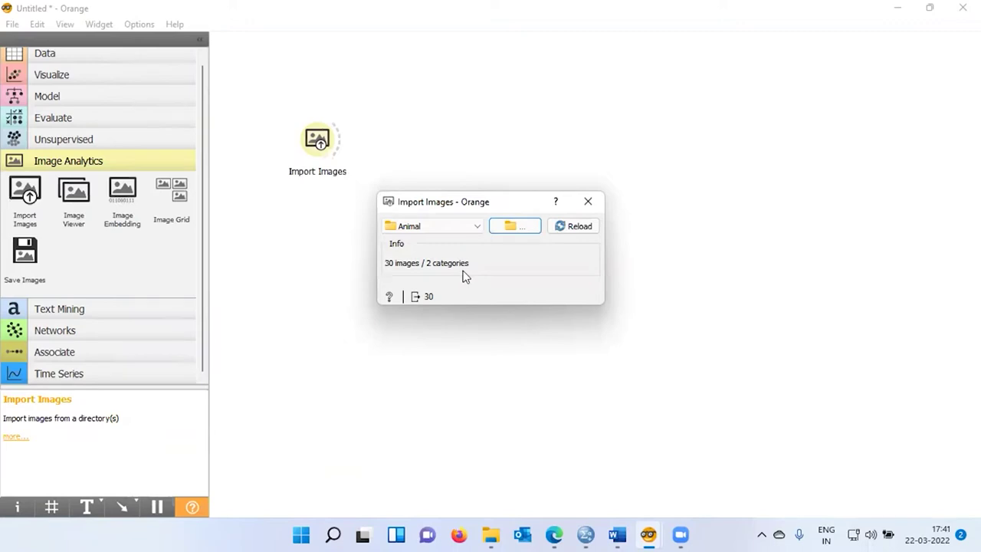
click(588, 202)
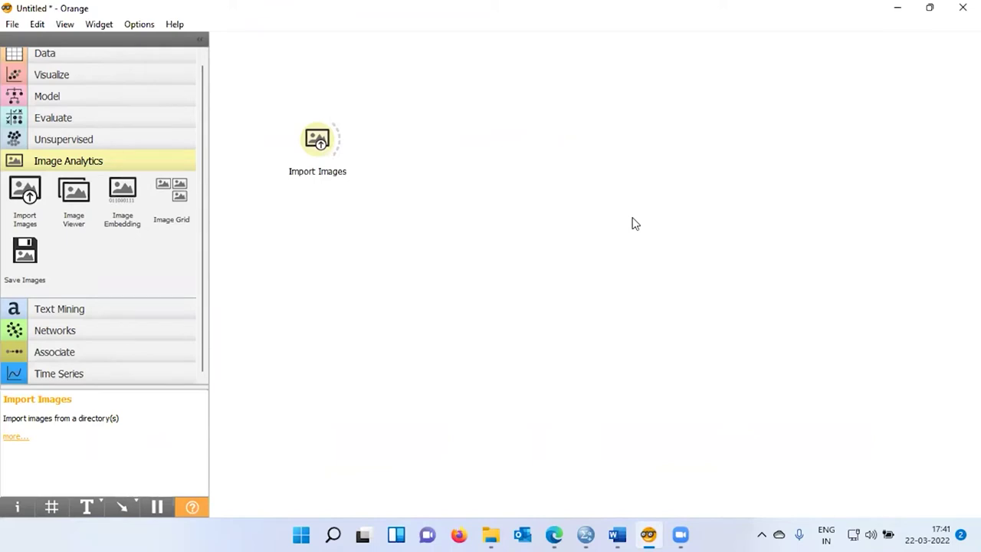
- Add an Image Viewer widget fed by Import Images and view the imported cat and dog pictures in it
click(75, 201)
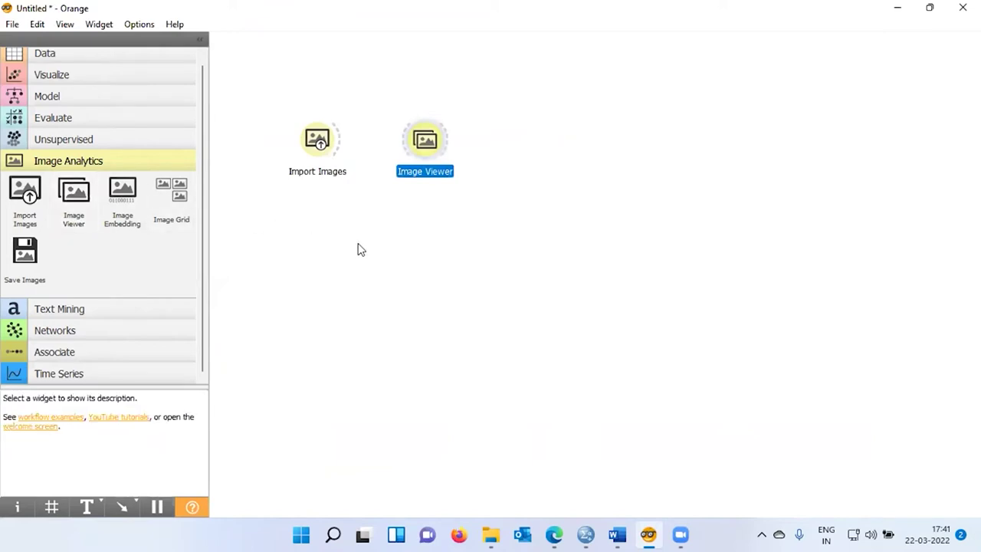
drag(332, 141, 416, 145)
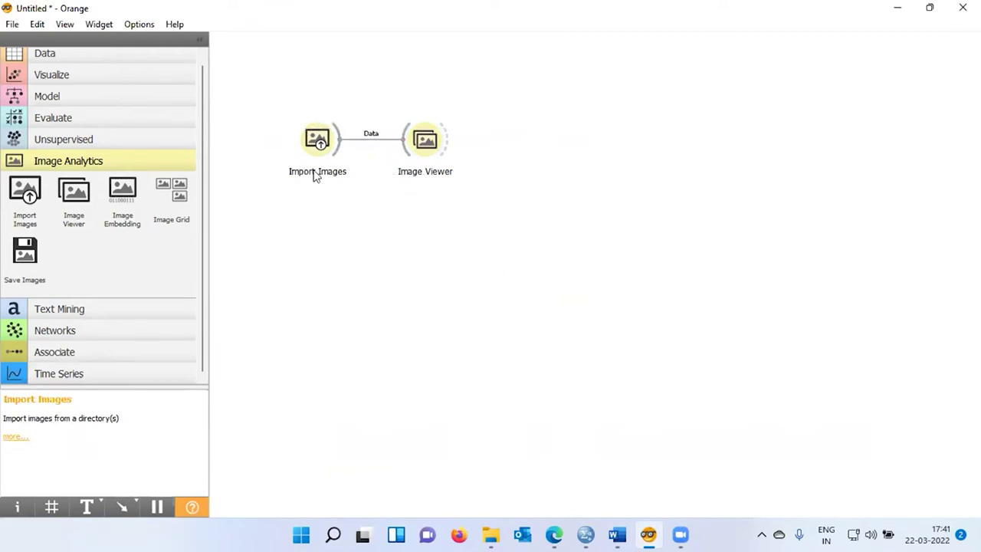
right_click(423, 146)
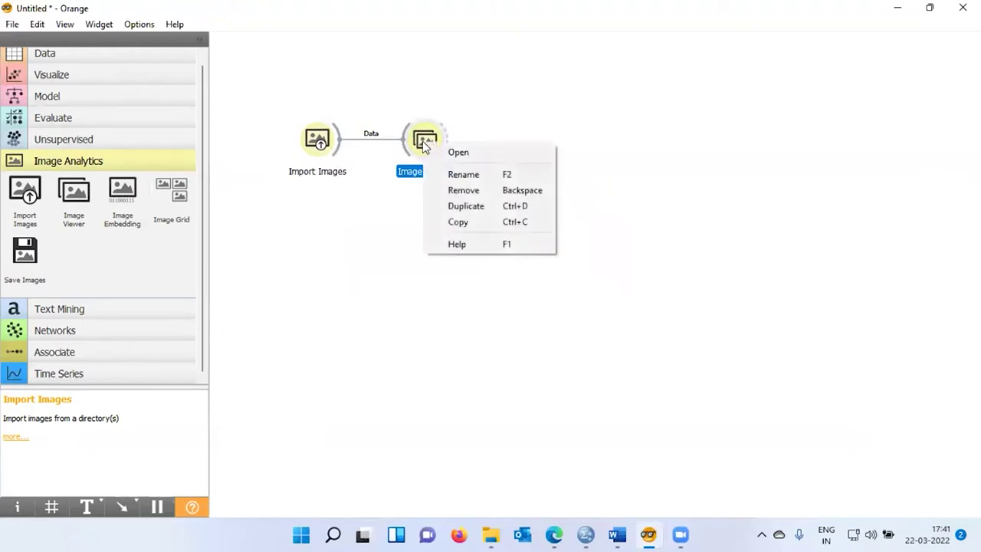
click(501, 156)
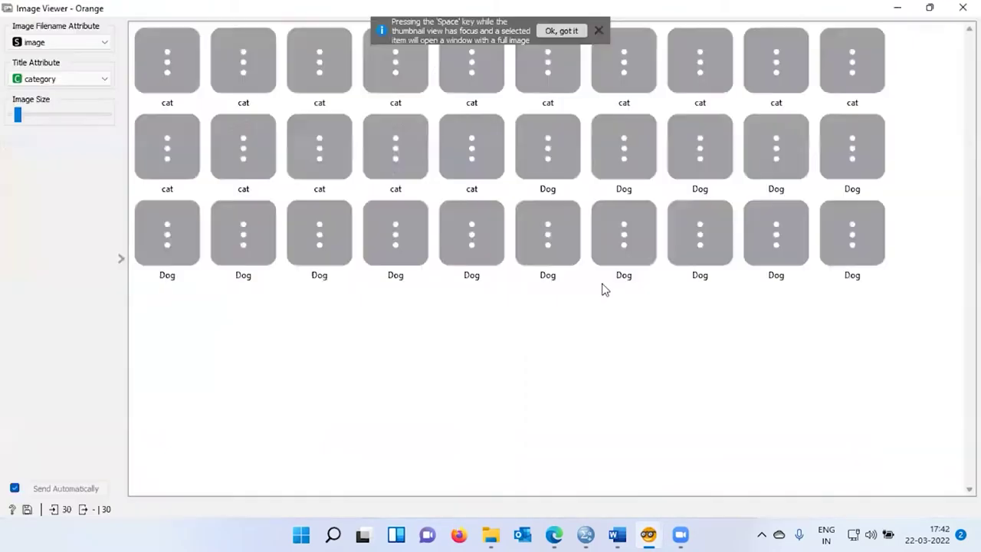
click(599, 30)
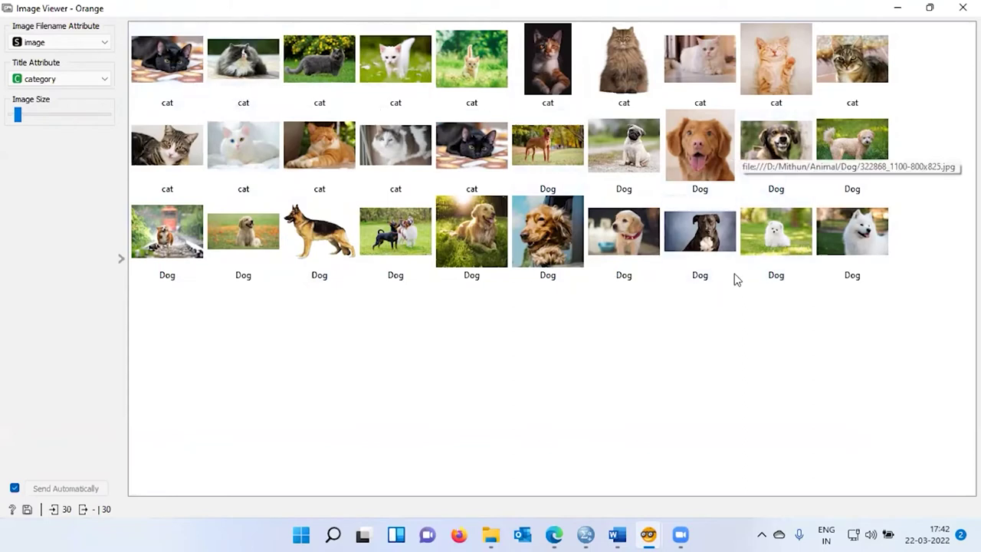
click(963, 8)
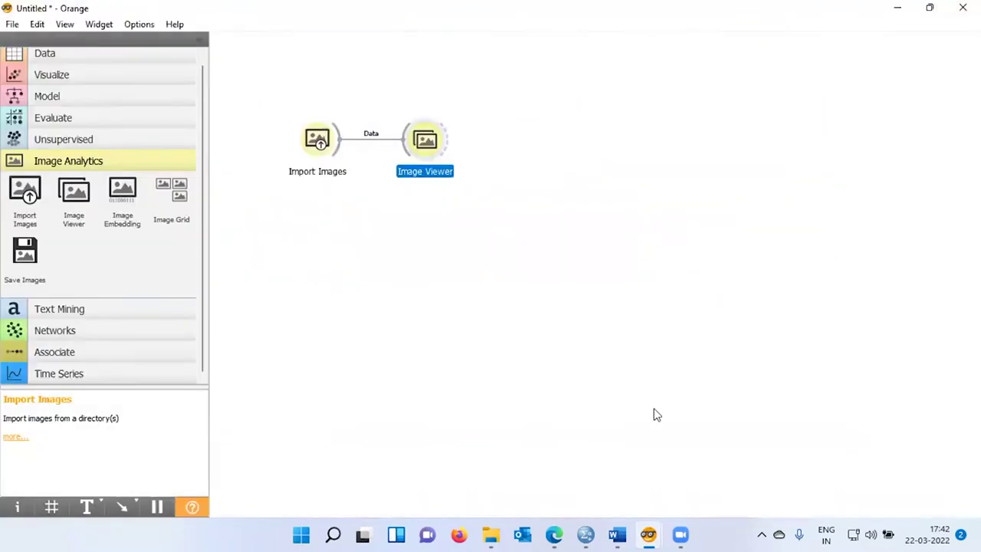
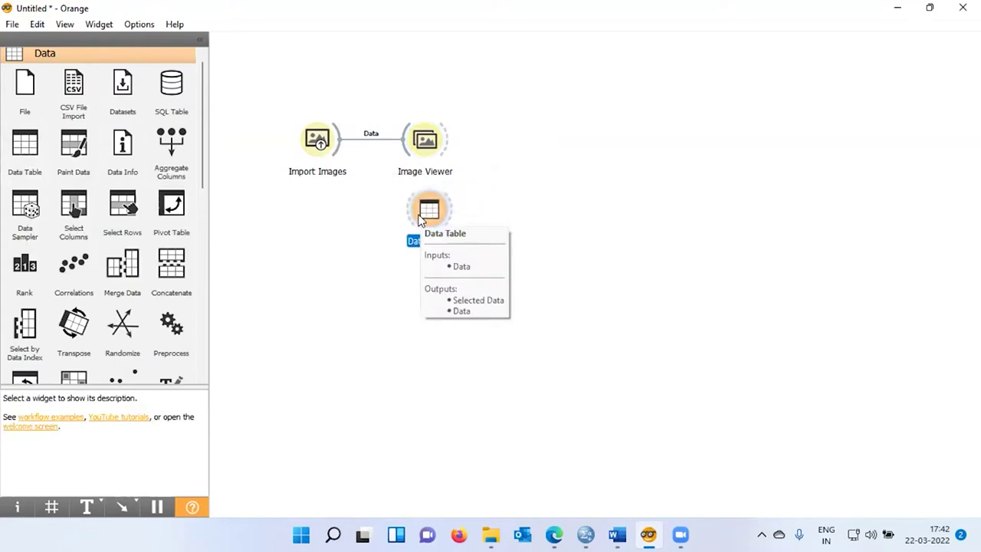
- Connect the Import Images output to the Data Table widget
drag(338, 145, 420, 214)
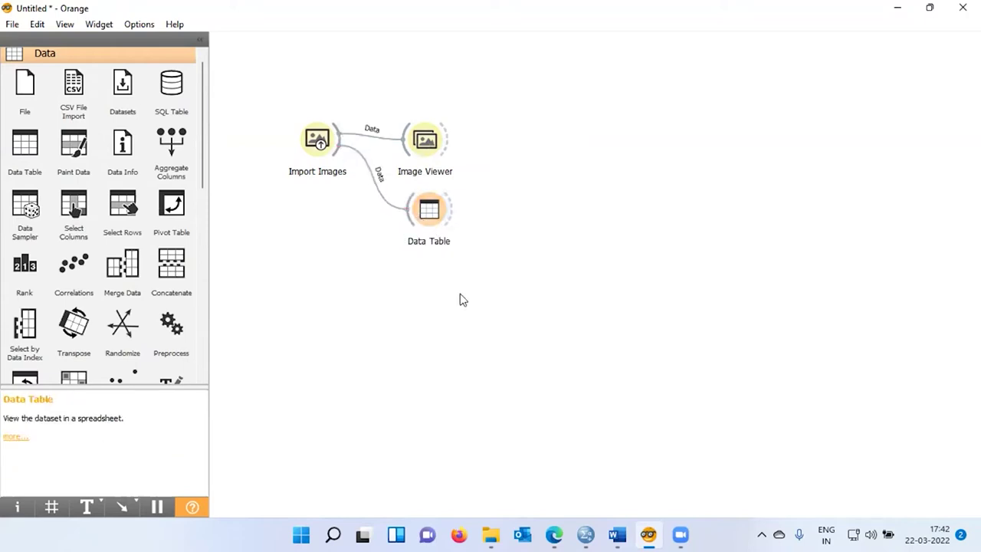
- Examine the category, name, size, width and height columns of the imported images in the Data Table
double_click(434, 220)
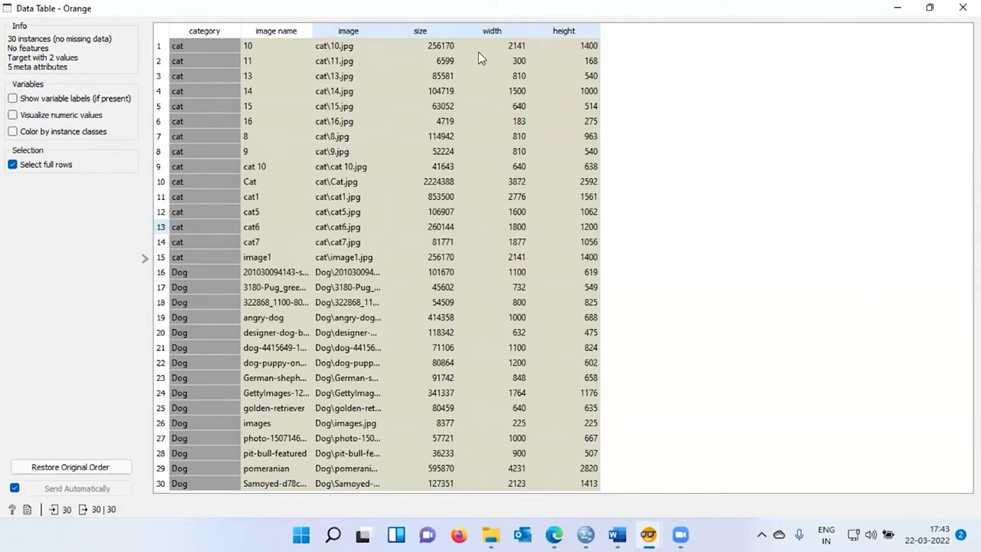
click(962, 8)
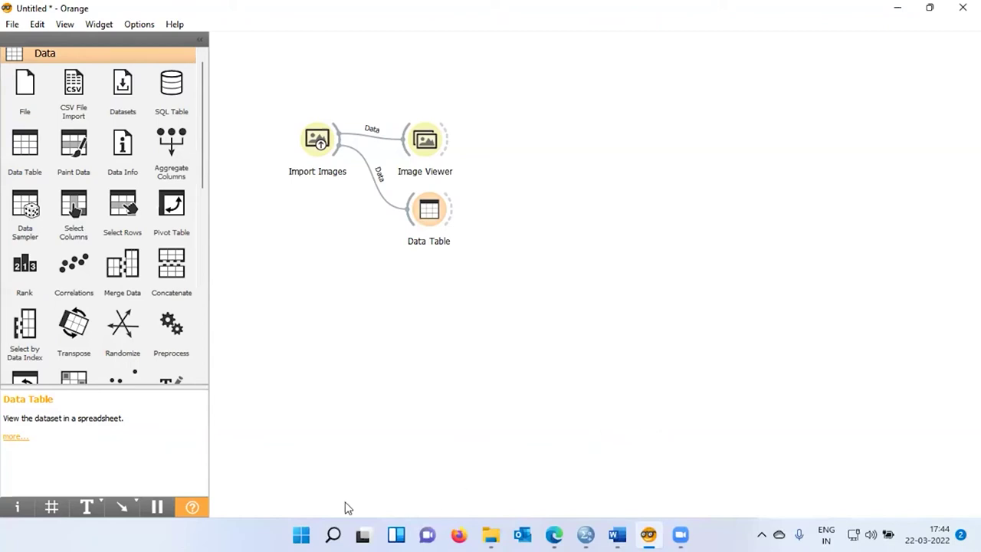
- Add one Image Embedding widget from the Image Analytics category below the Data Table and feed it from Import Images
drag(204, 175, 204, 371)
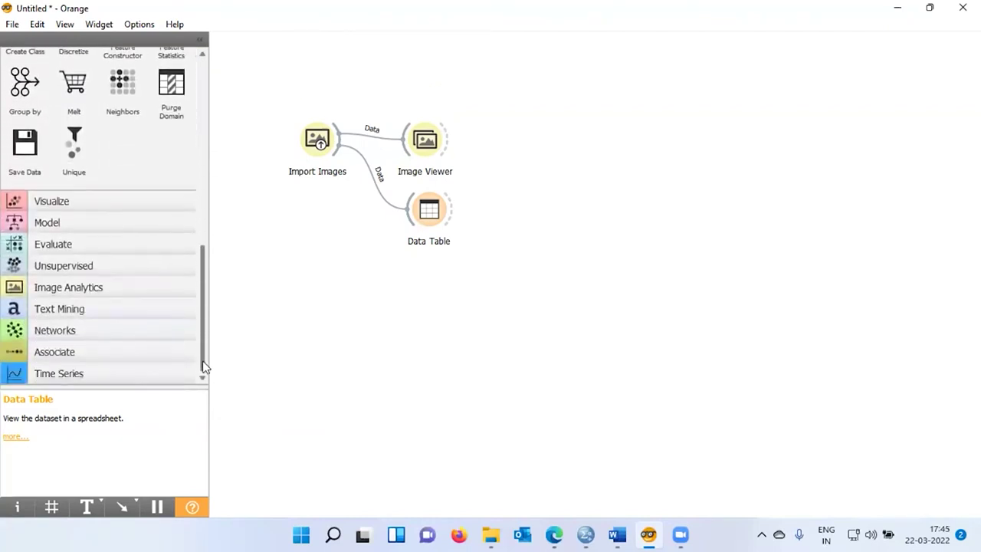
click(92, 290)
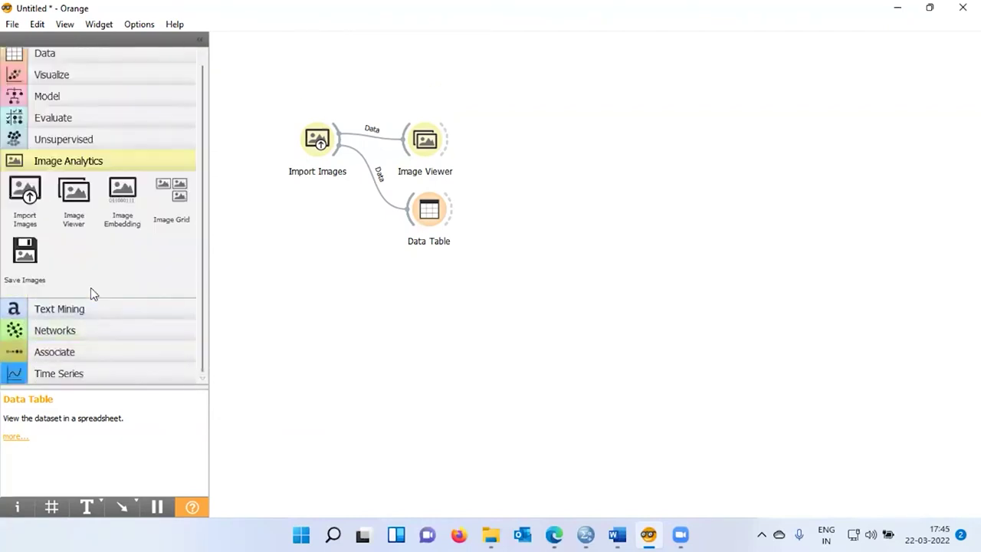
click(120, 205)
click(120, 206)
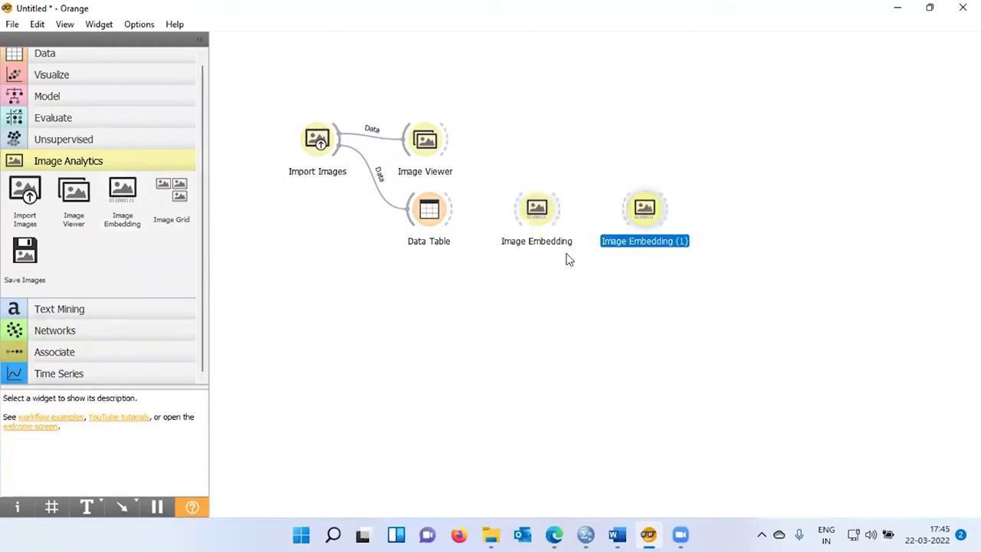
key(Delete)
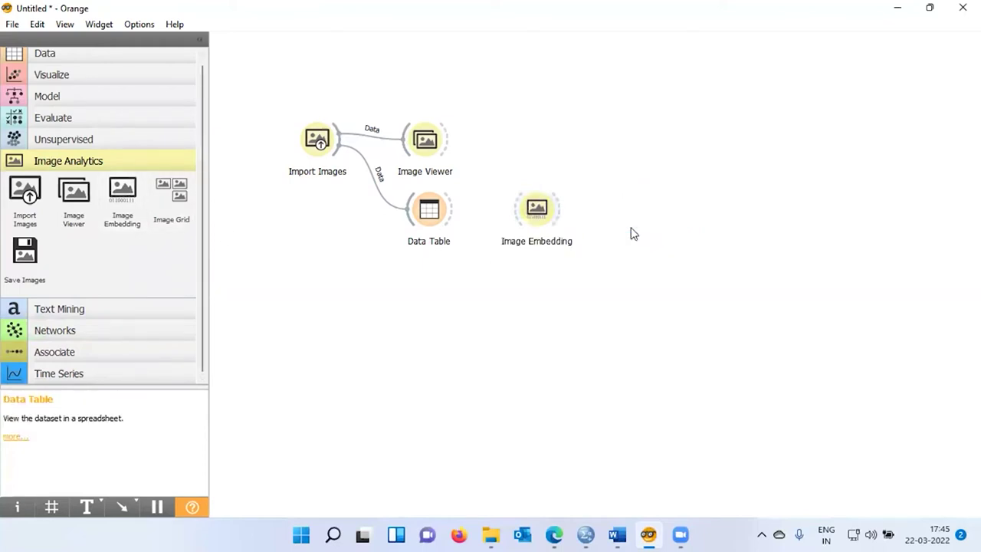
drag(545, 220, 440, 291)
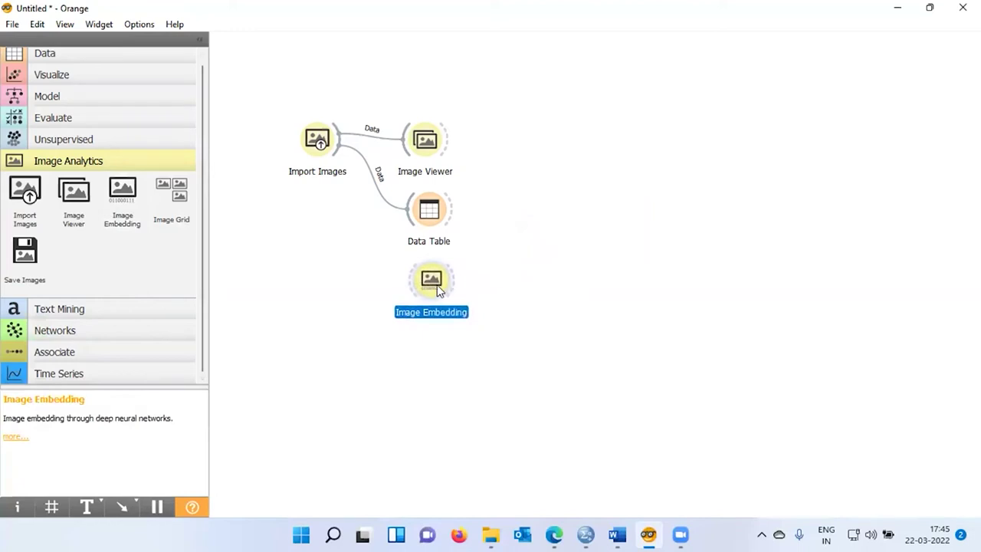
drag(334, 155, 420, 280)
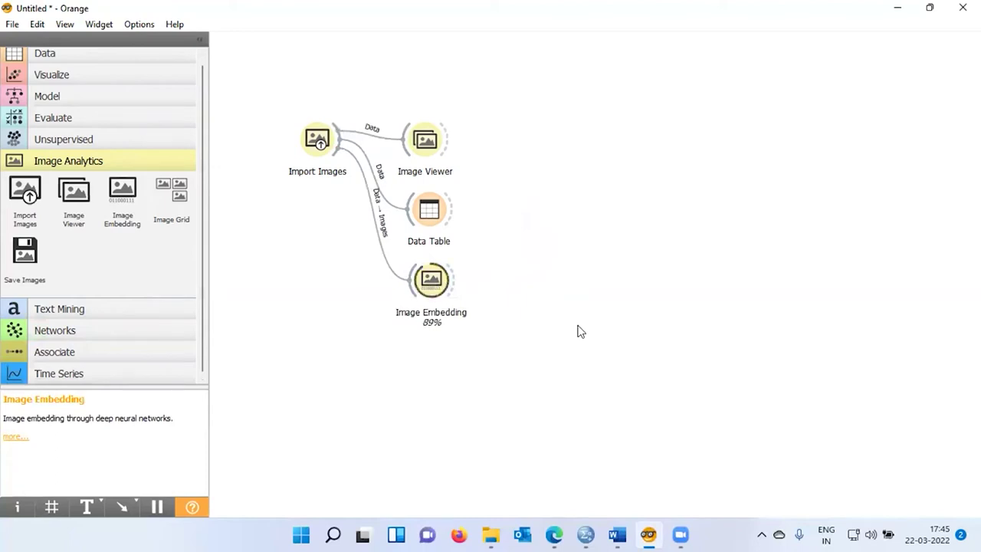
- Review the Image Embedding settings and the available embedders, keeping Inception v3
double_click(431, 291)
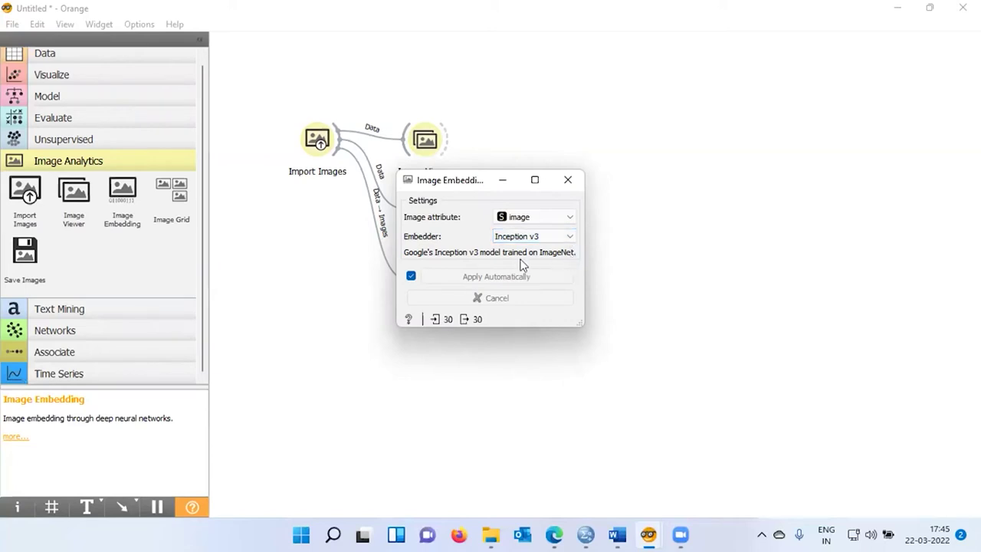
click(570, 237)
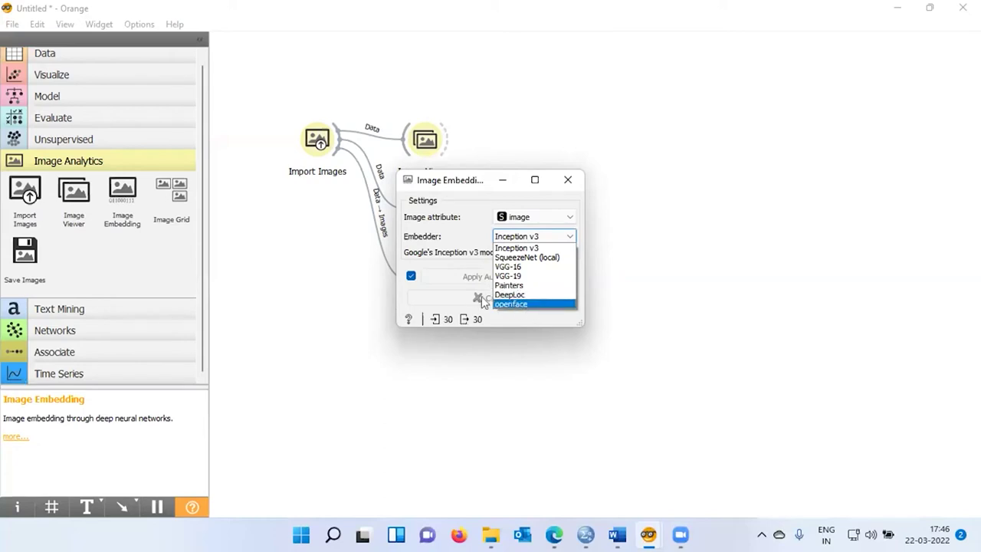
click(448, 276)
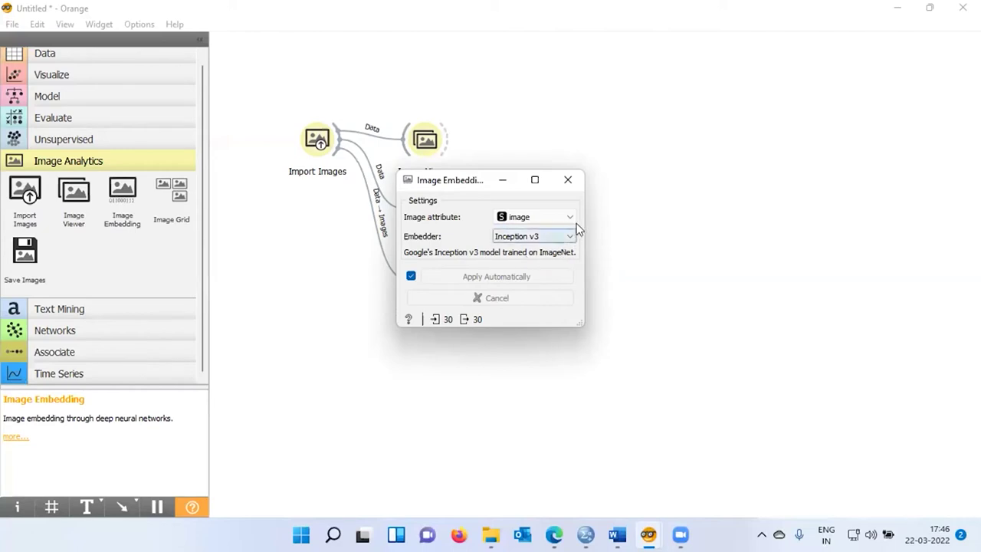
click(568, 180)
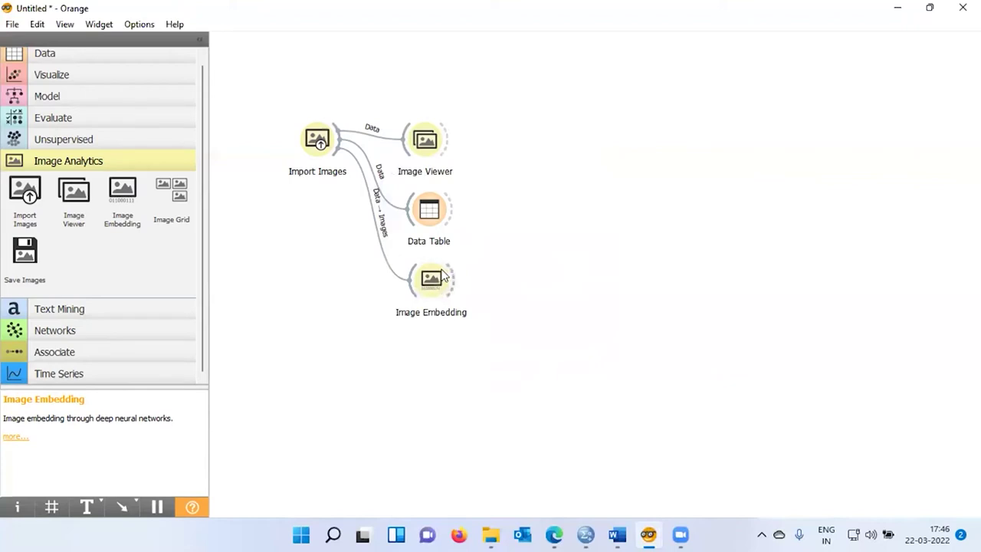
- Duplicate the Data Table widget, place the copy beside Image Embedding and feed it with the embeddings
click(433, 220)
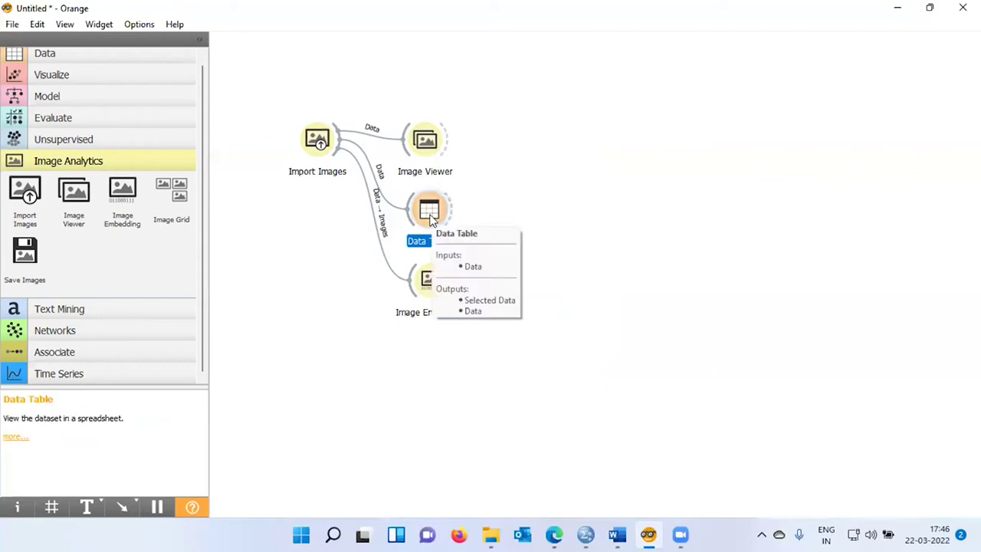
key(ctrl+d)
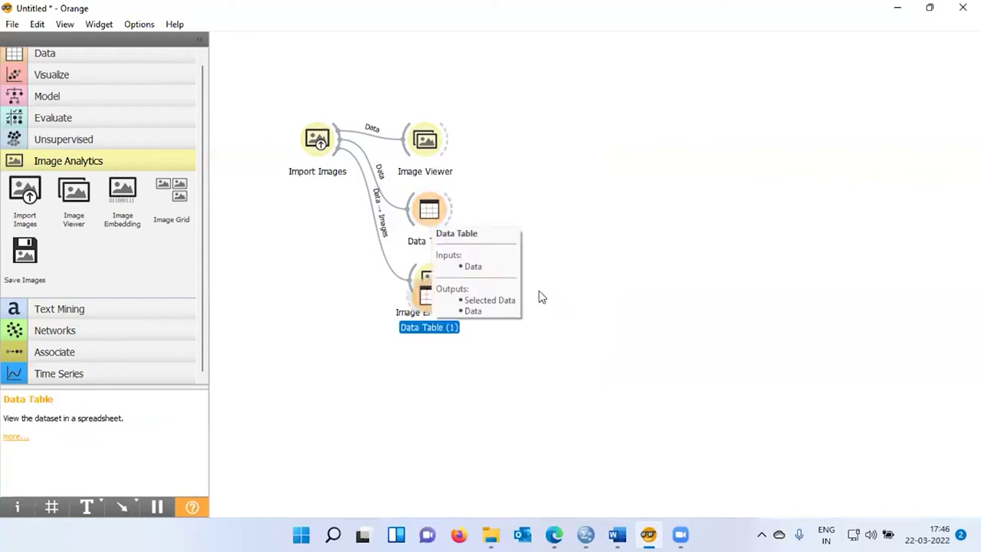
drag(427, 312, 527, 287)
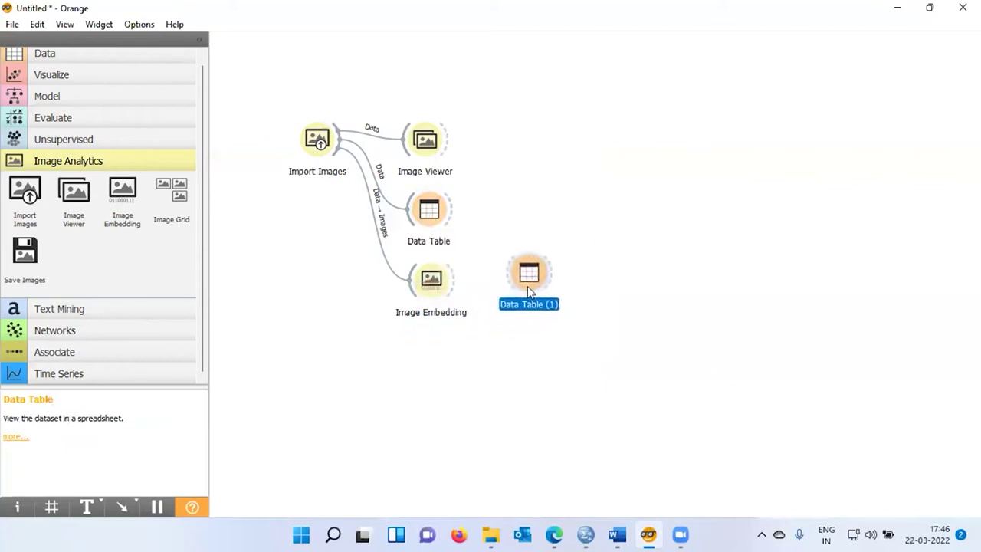
drag(452, 284, 511, 285)
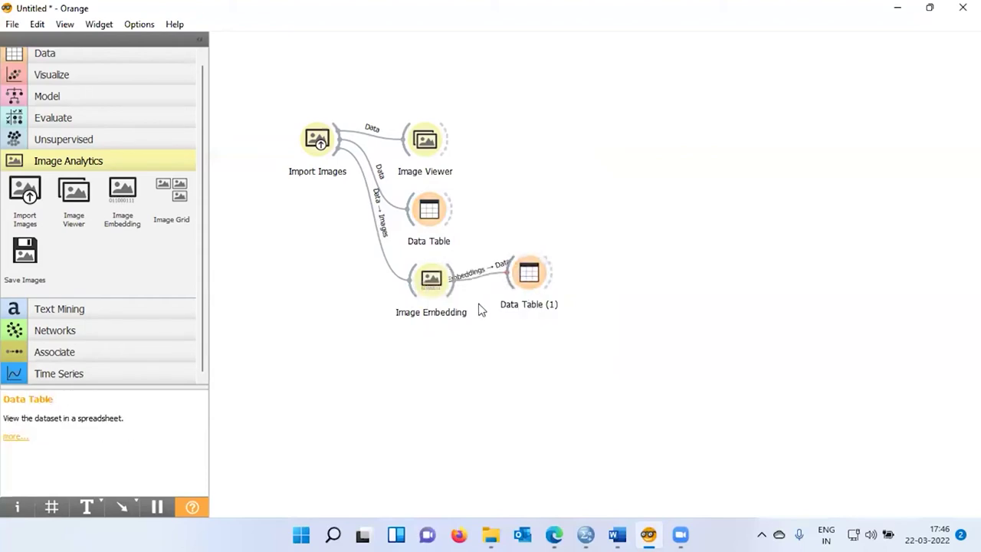
- Examine the embedding feature columns from n0 to n2047 in the second data table
double_click(535, 282)
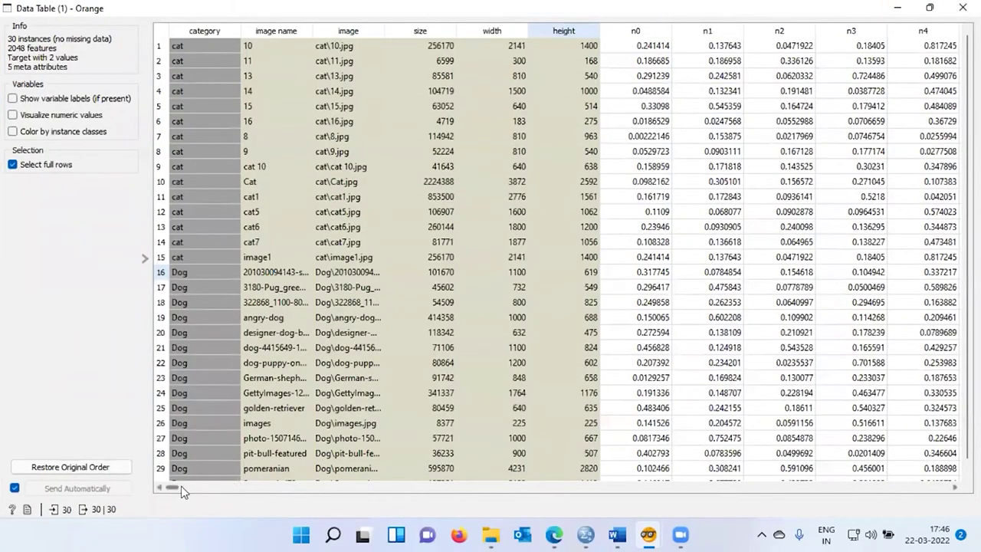
mouse_move(172, 492)
mouse_down()
mouse_move(185, 493)
mouse_move(162, 487)
mouse_up()
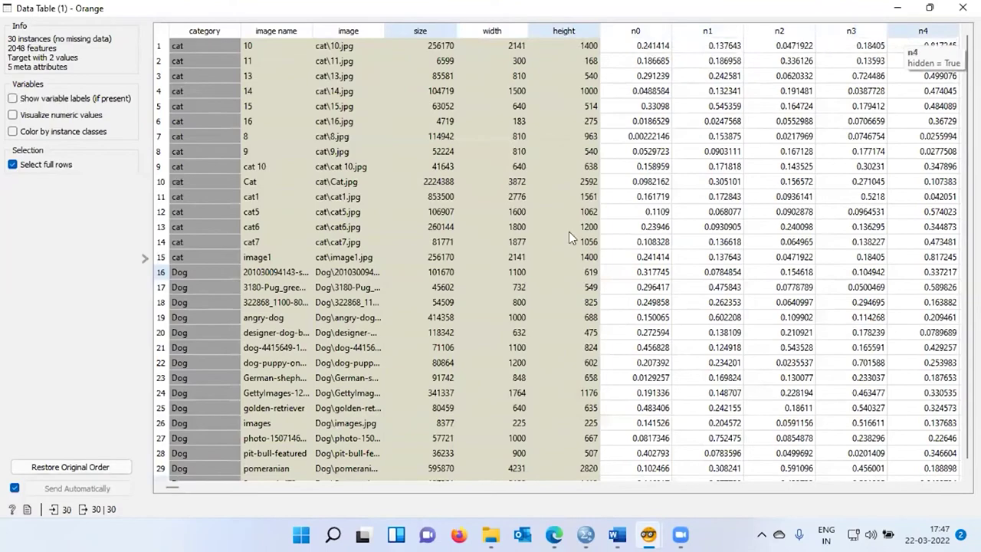
drag(174, 487, 938, 498)
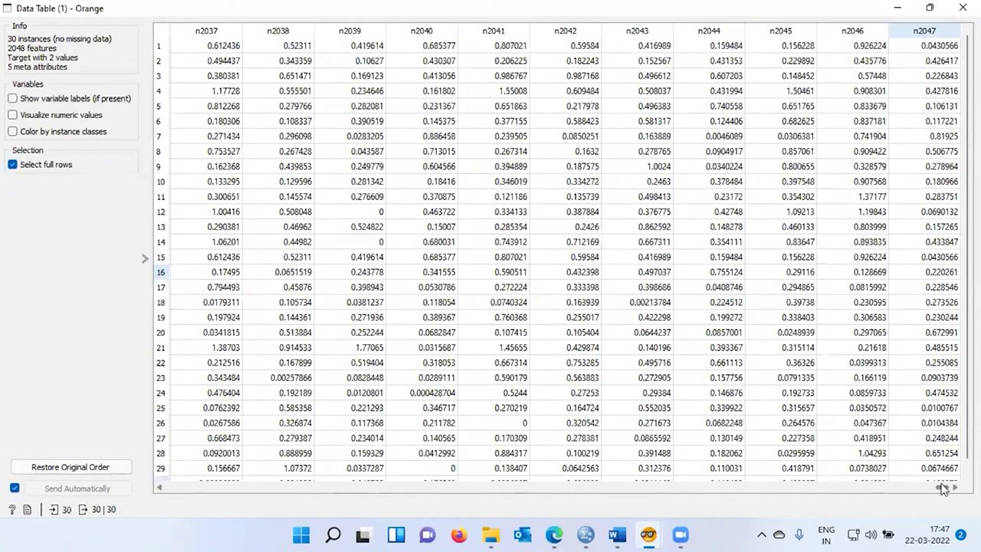
scroll(938, 493, left, 1)
mouse_move(938, 493)
mouse_down()
mouse_move(452, 504)
mouse_move(203, 494)
mouse_up()
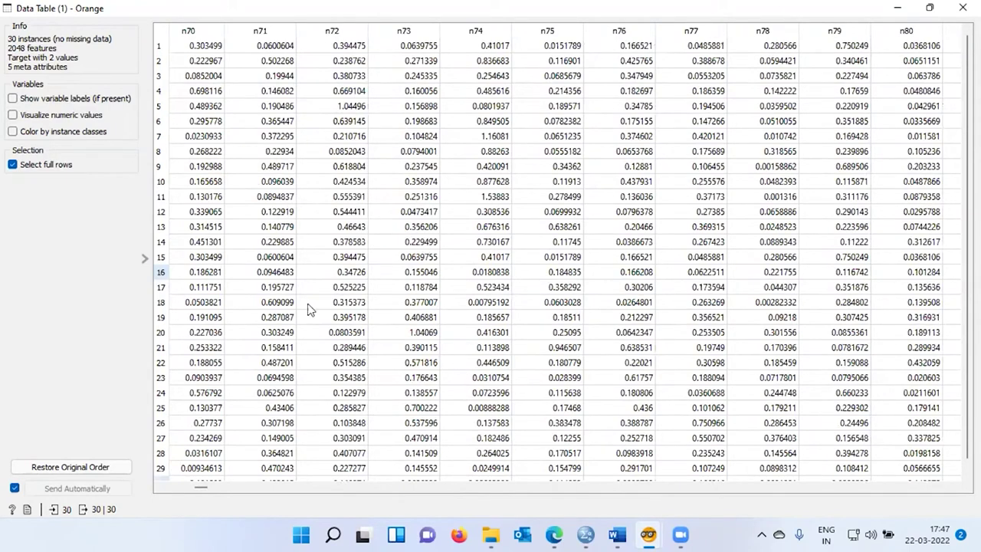
drag(204, 495, 186, 447)
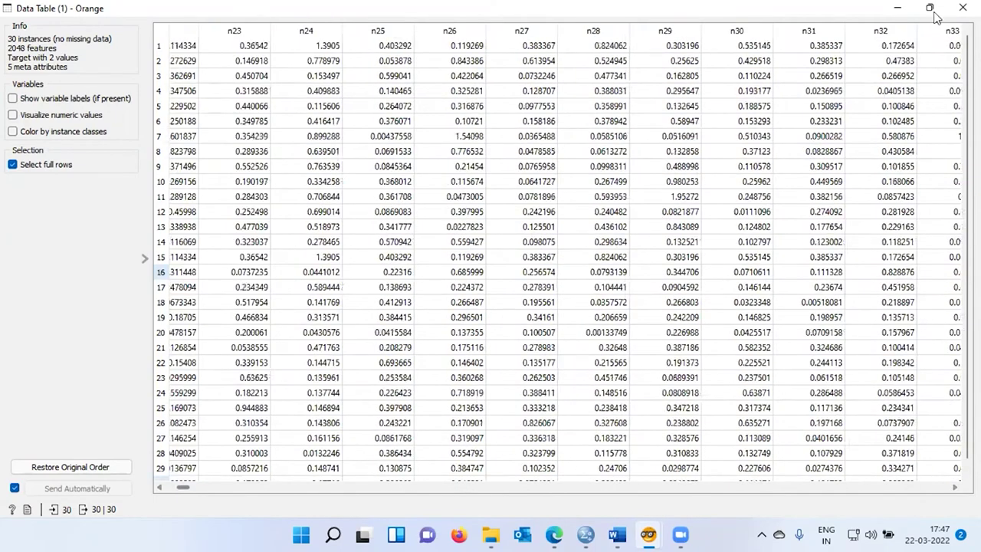
click(962, 8)
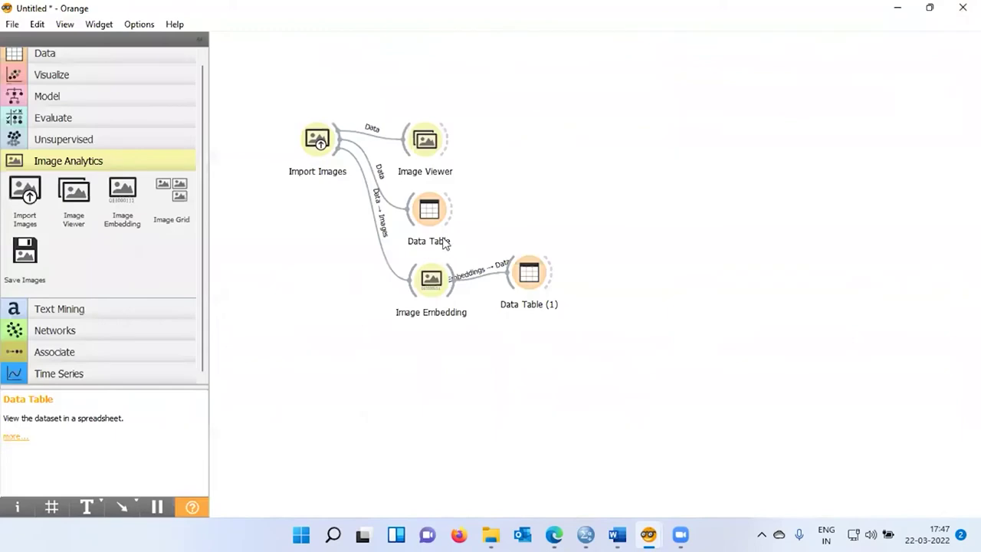
- Compare the original Data Table of imported images with the table of embedding features
double_click(429, 212)
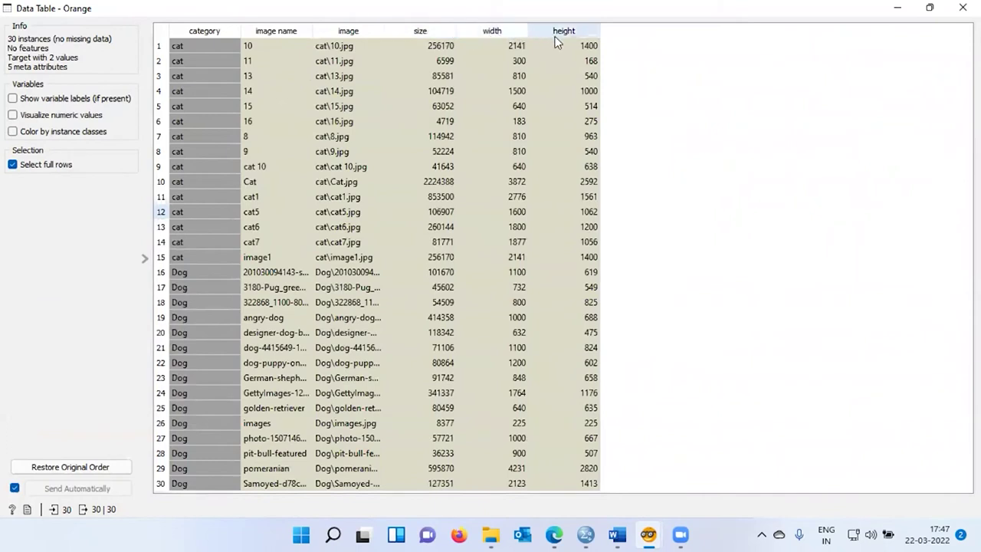
click(963, 7)
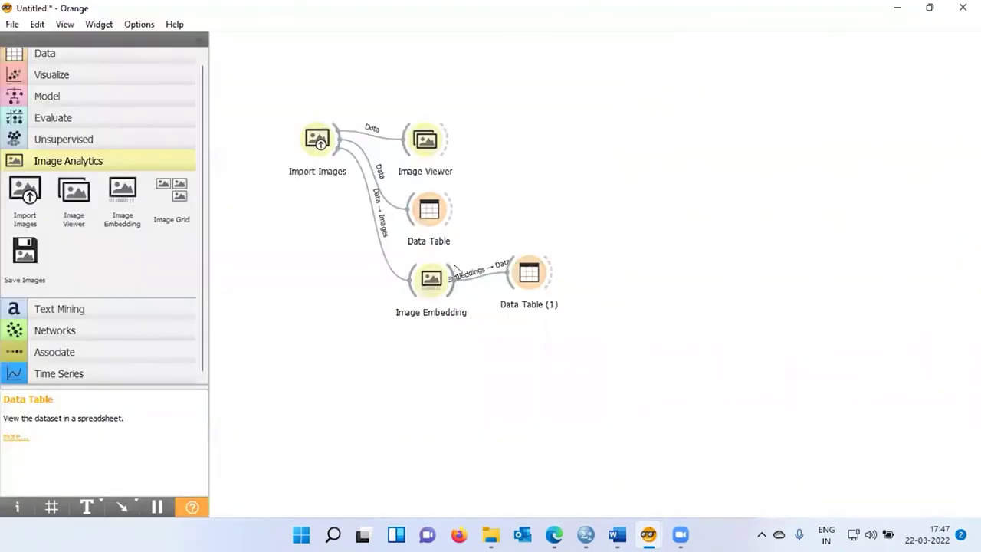
double_click(528, 276)
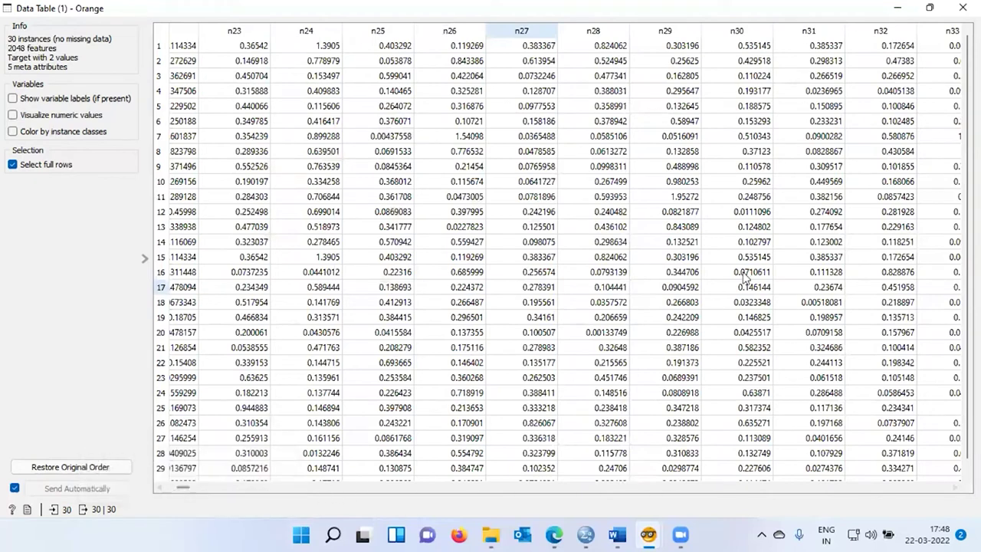
click(962, 8)
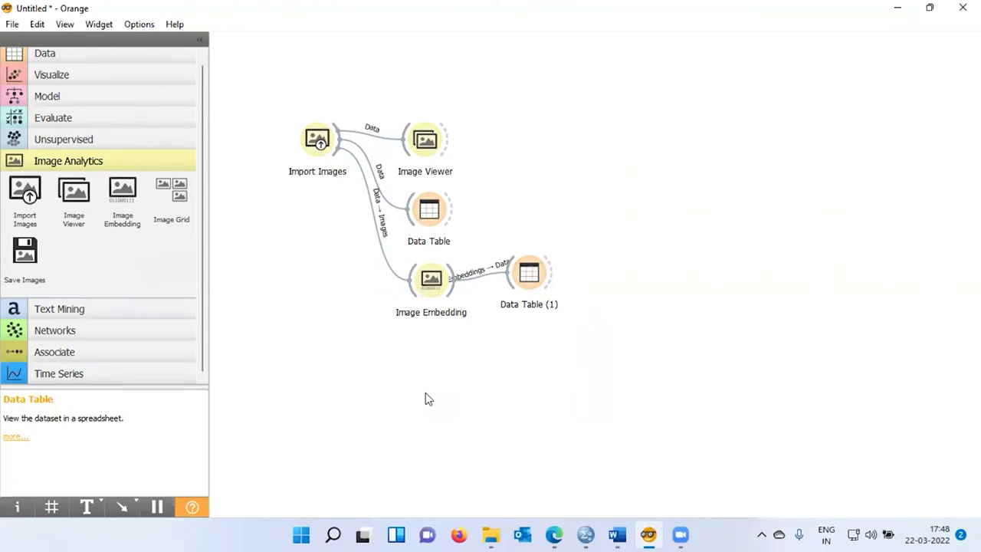
- Add a Test and Score widget below the second data table and feed it with the Image Embedding output
right_click(464, 362)
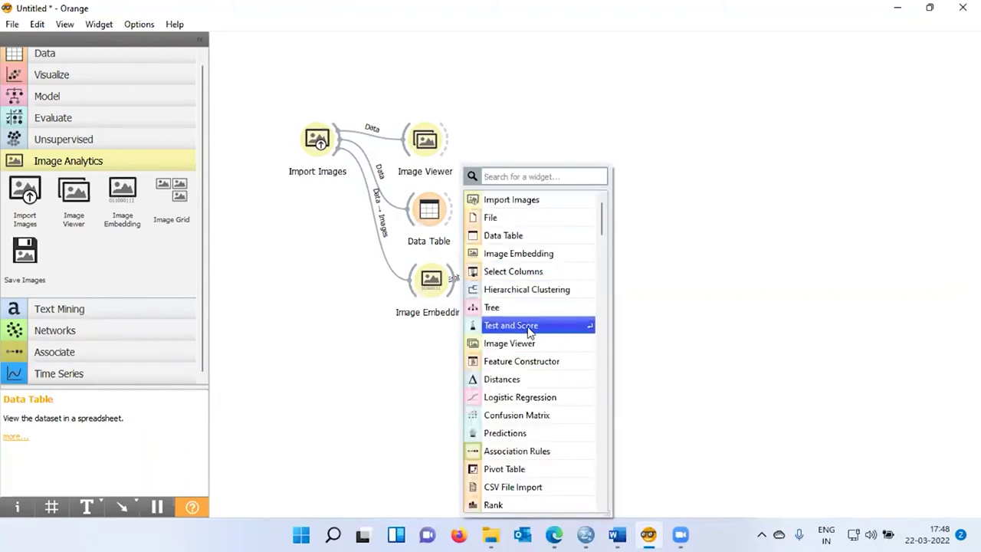
click(527, 328)
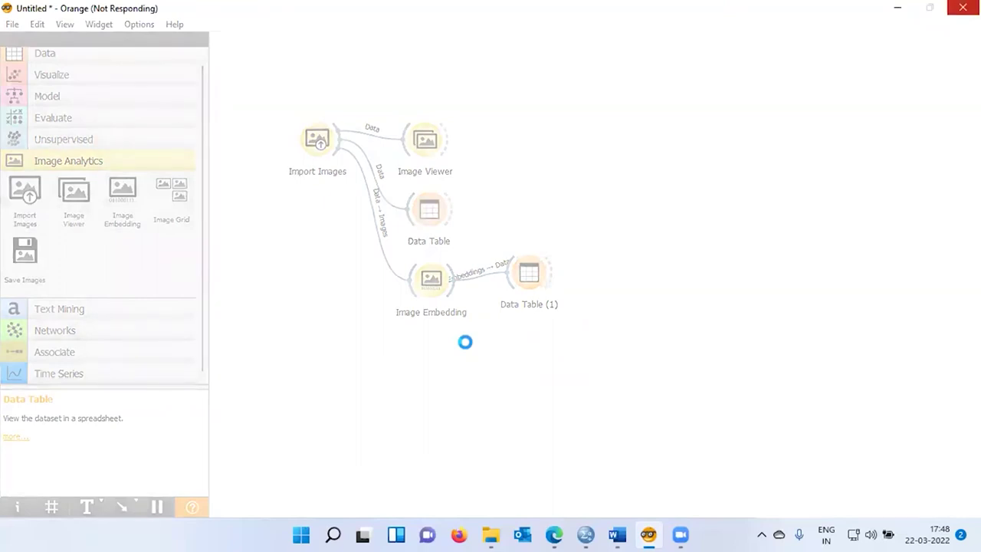
right_click(469, 349)
click(475, 372)
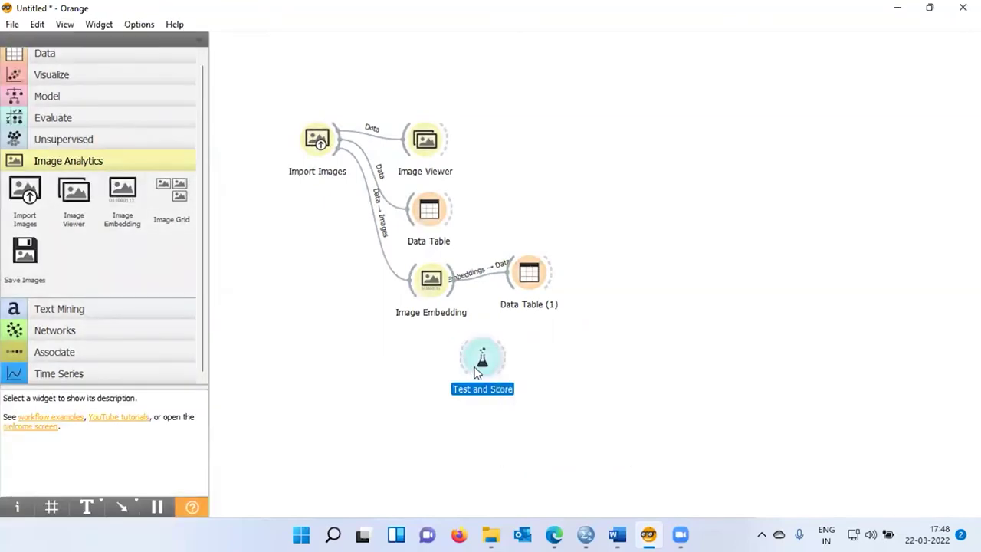
mouse_move(480, 363)
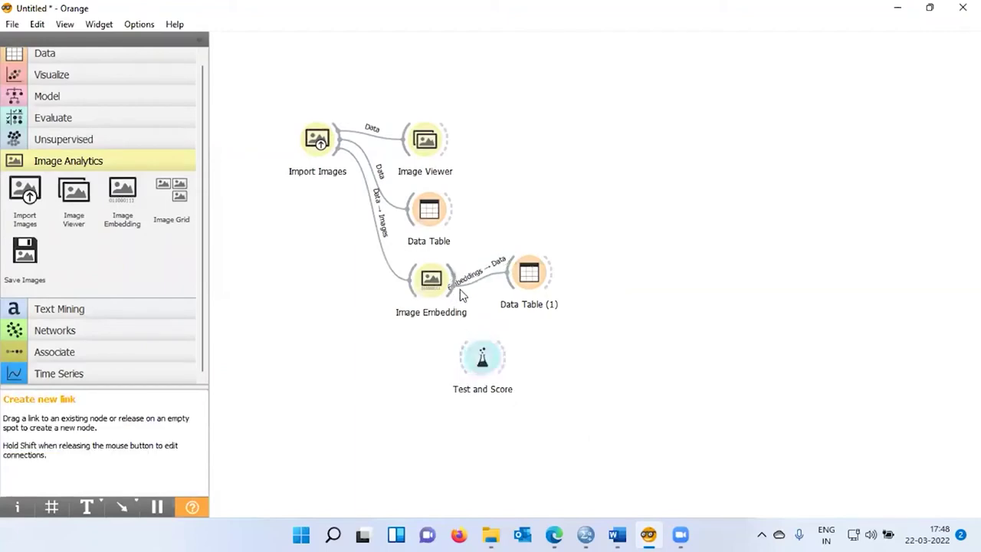
drag(462, 295, 518, 356)
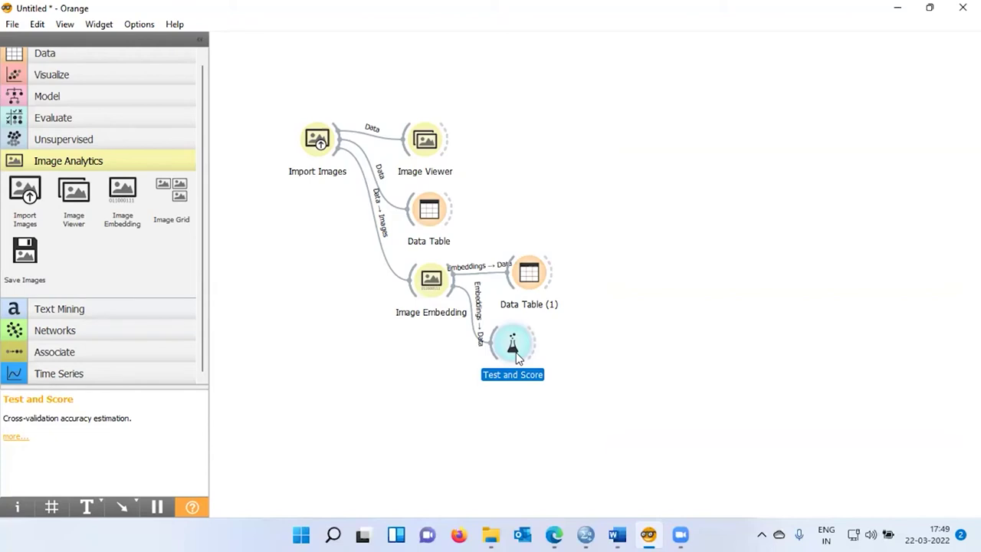
drag(517, 358, 534, 376)
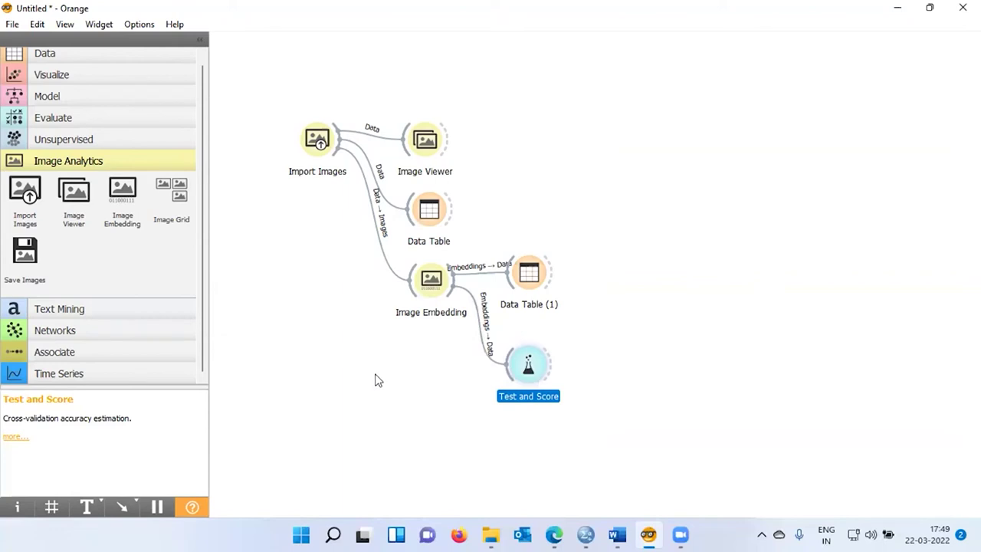
- Add a Logistic Regression widget to the empty canvas area below and to the left of Image Embedding
double_click(337, 386)
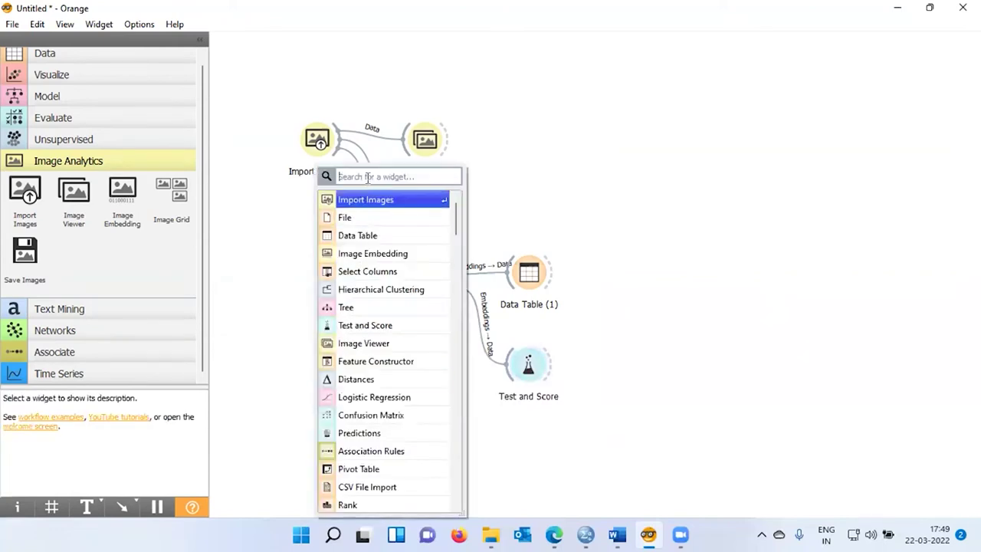
text(lo)
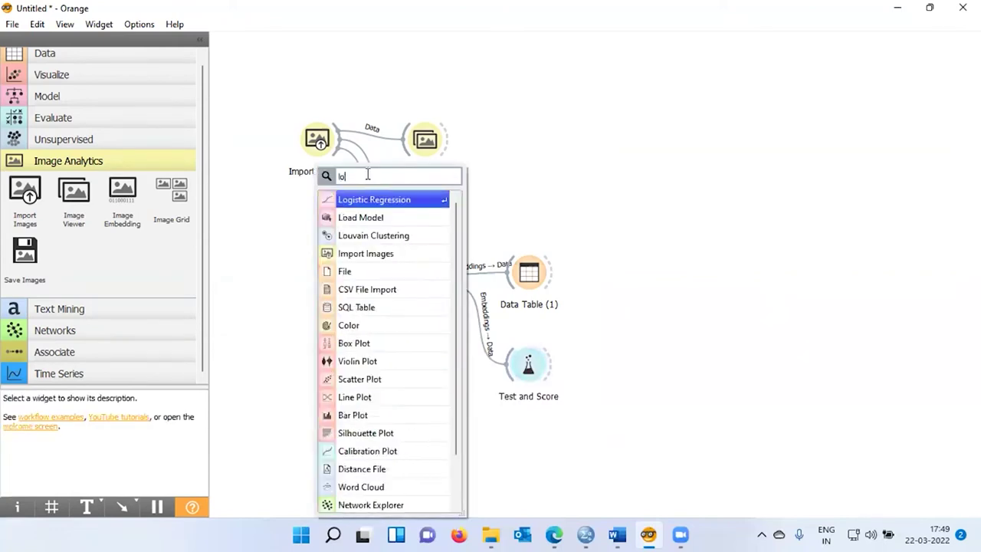
key(Escape)
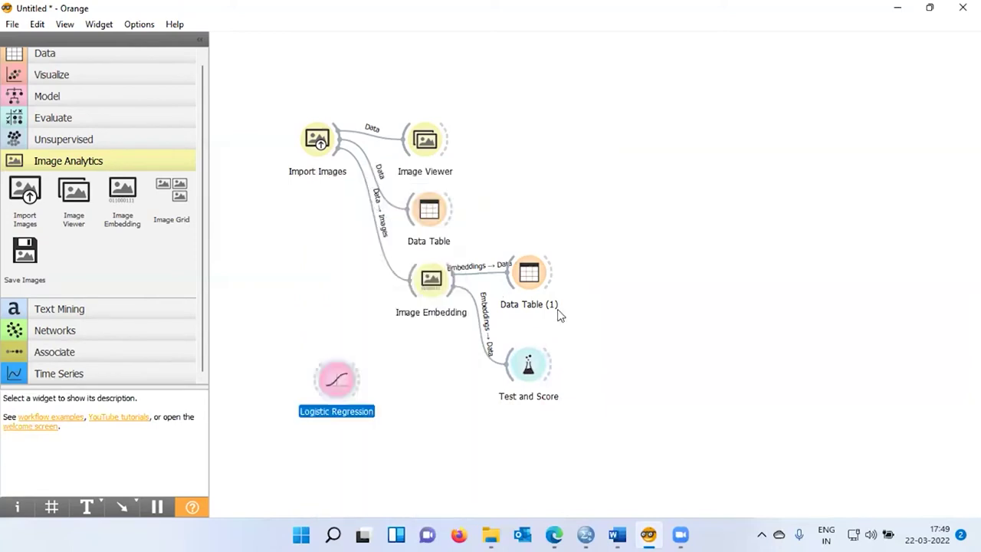
- Place the Logistic Regression widget below Image Embedding and connect it as the learner for Test and Score
drag(343, 395, 420, 430)
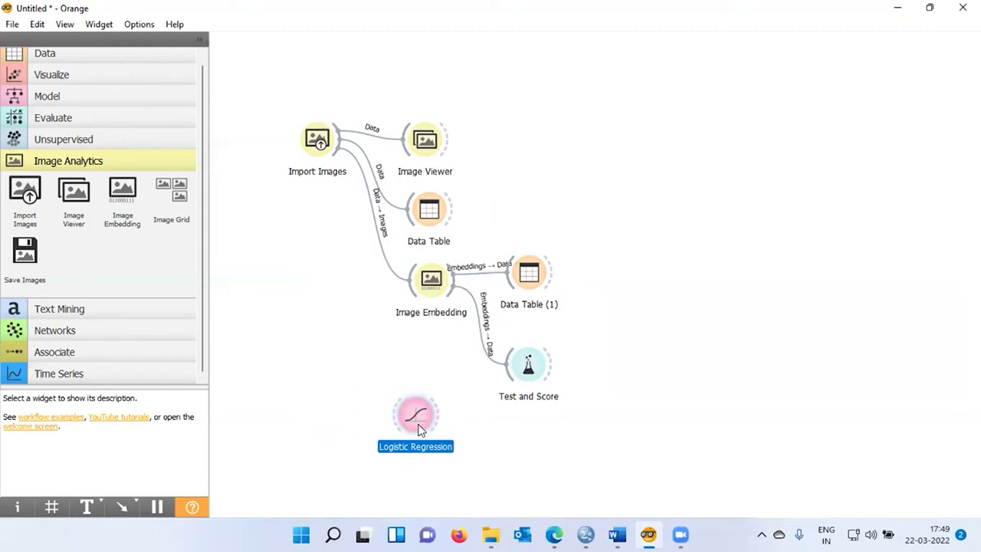
drag(432, 422, 527, 365)
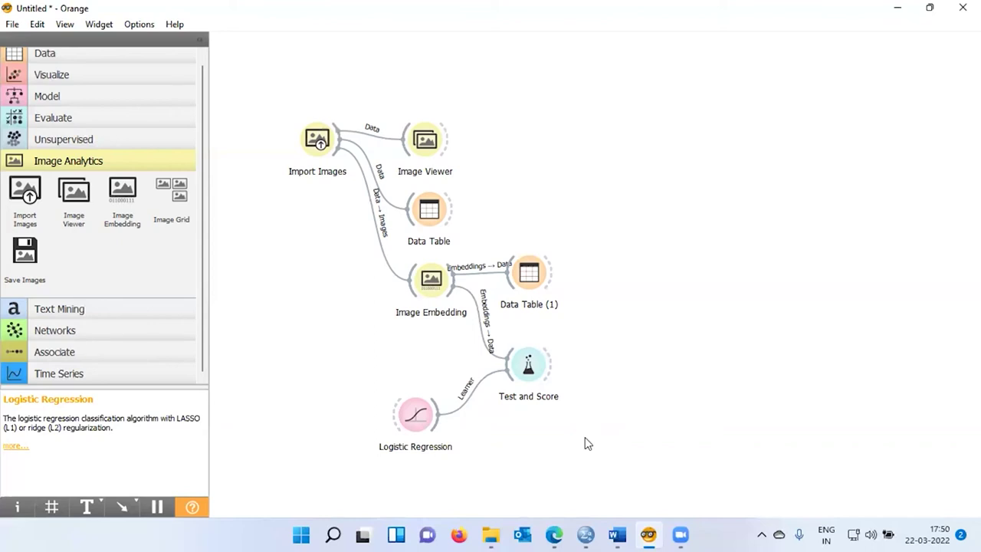
- Examine the Logistic Regression evaluation scores and the cross-validation fold options in Test and Score
right_click(538, 367)
click(578, 376)
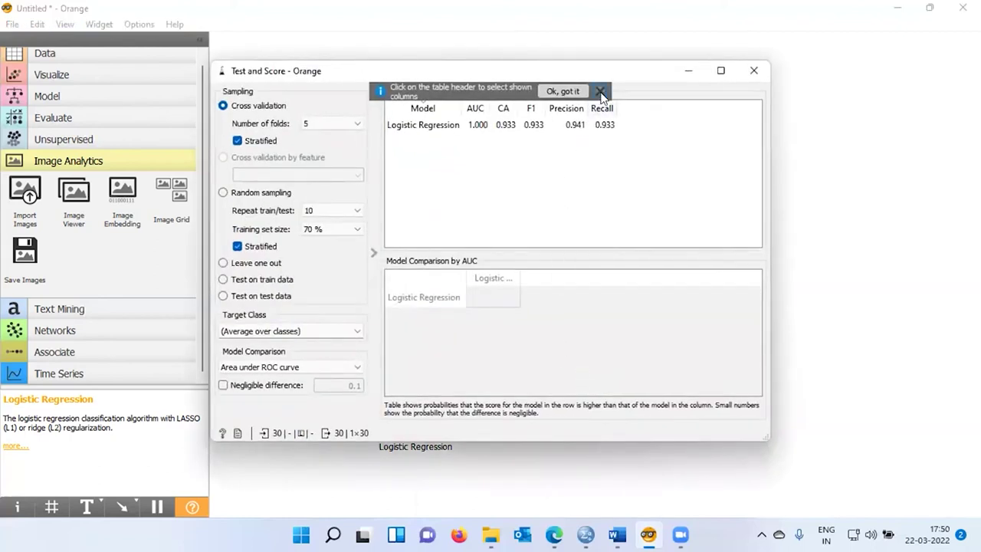
click(601, 92)
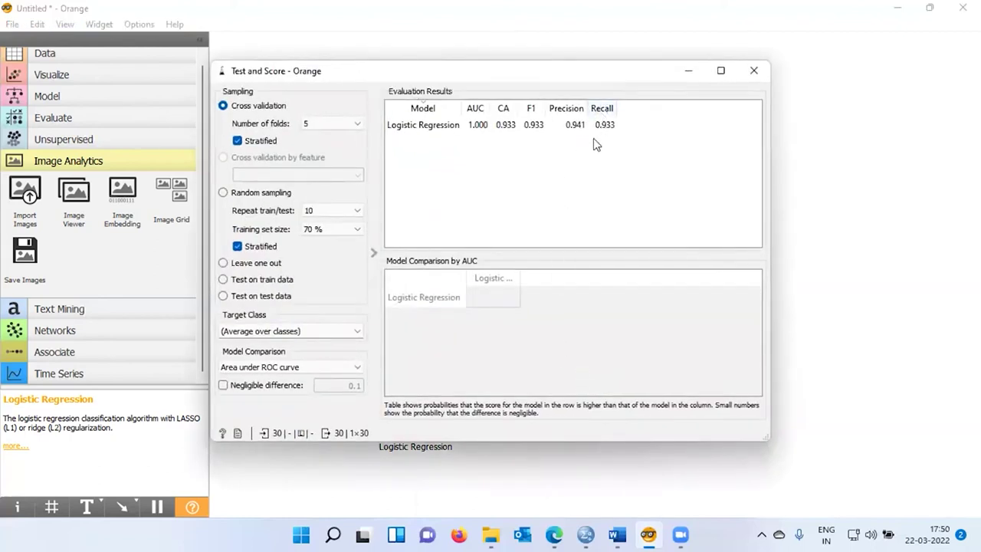
click(419, 130)
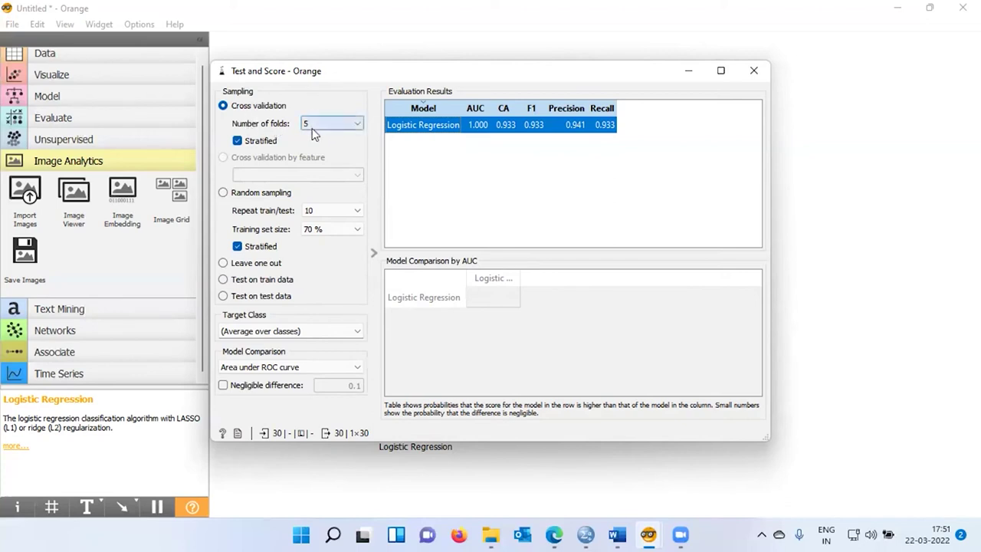
click(359, 126)
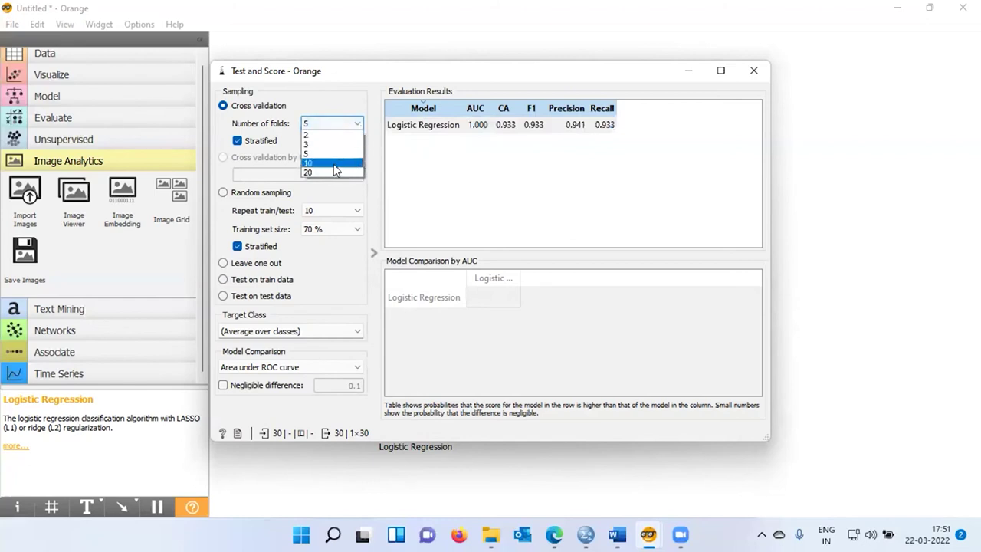
click(342, 104)
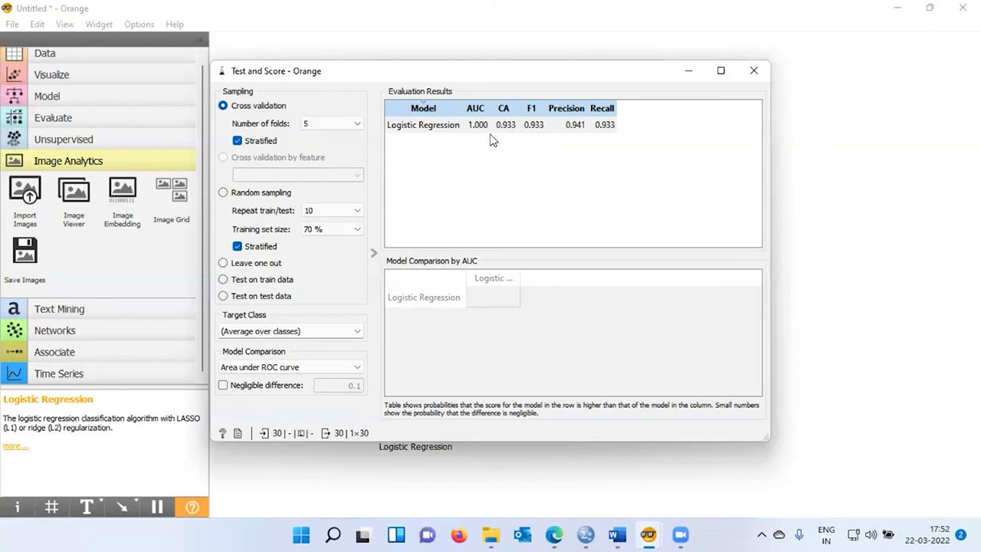
click(752, 72)
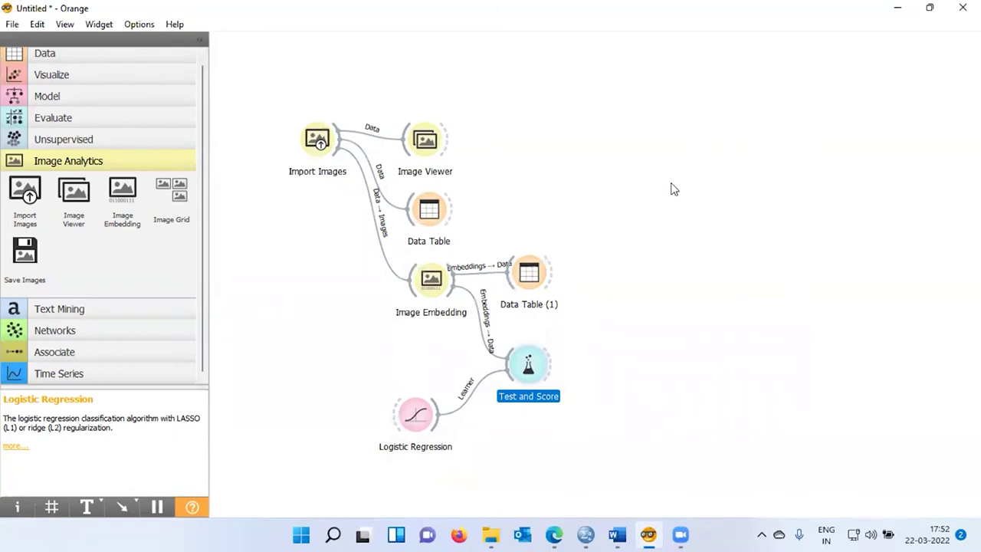
- Add a Confusion Matrix widget beside Test and Score and feed it with the evaluation results
right_click(670, 378)
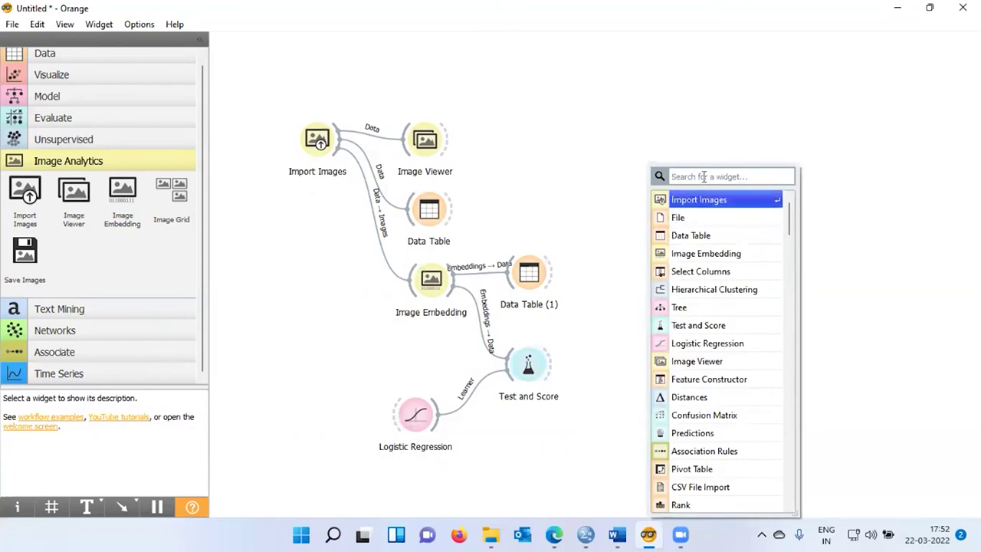
text(confu)
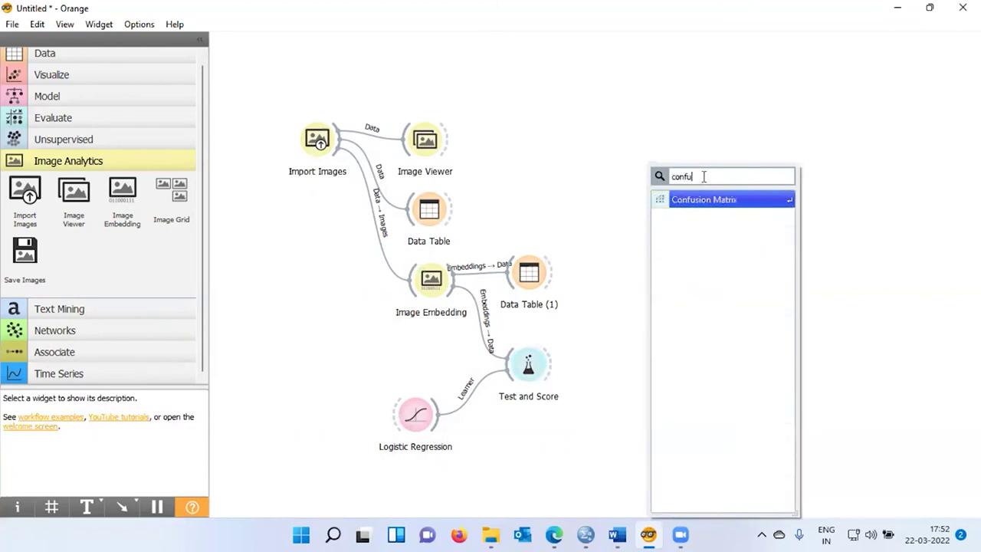
click(723, 199)
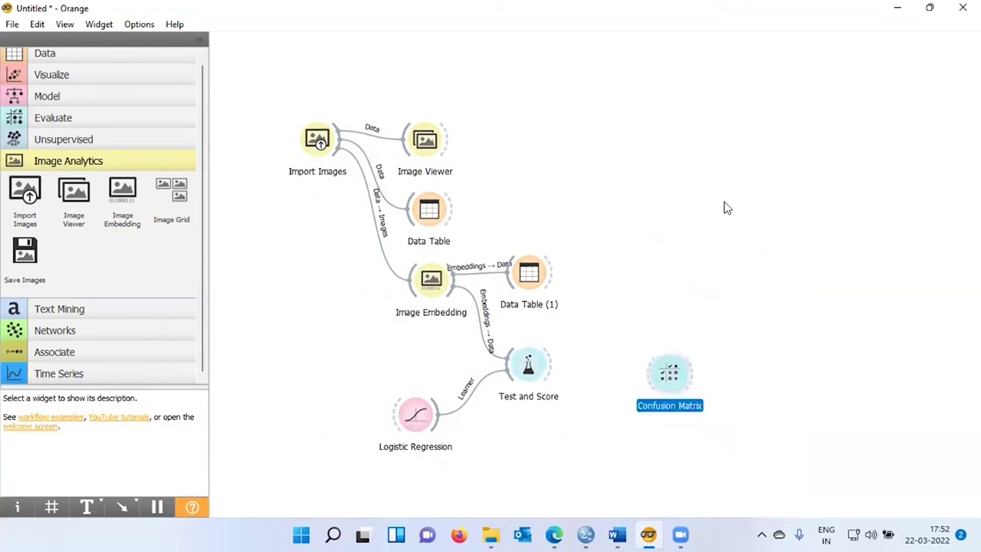
drag(671, 365, 641, 355)
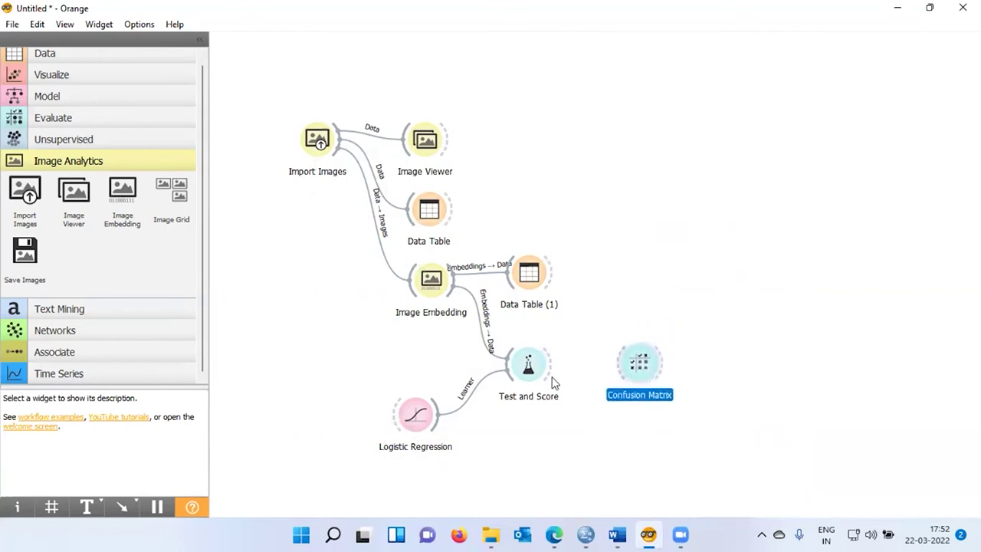
drag(548, 375, 641, 368)
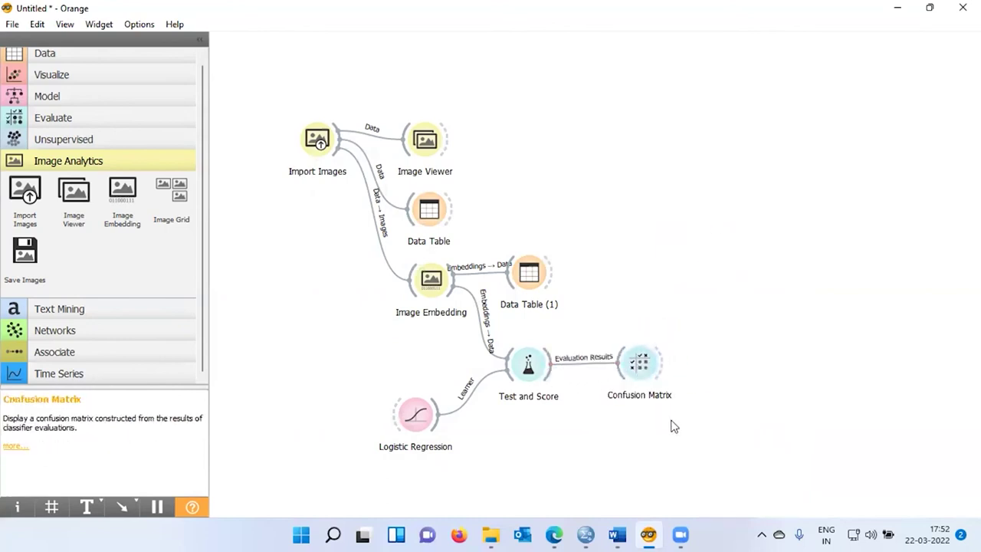
- Examine the actual versus predicted dog and cat cells in the Confusion Matrix for Logistic Regression
double_click(647, 373)
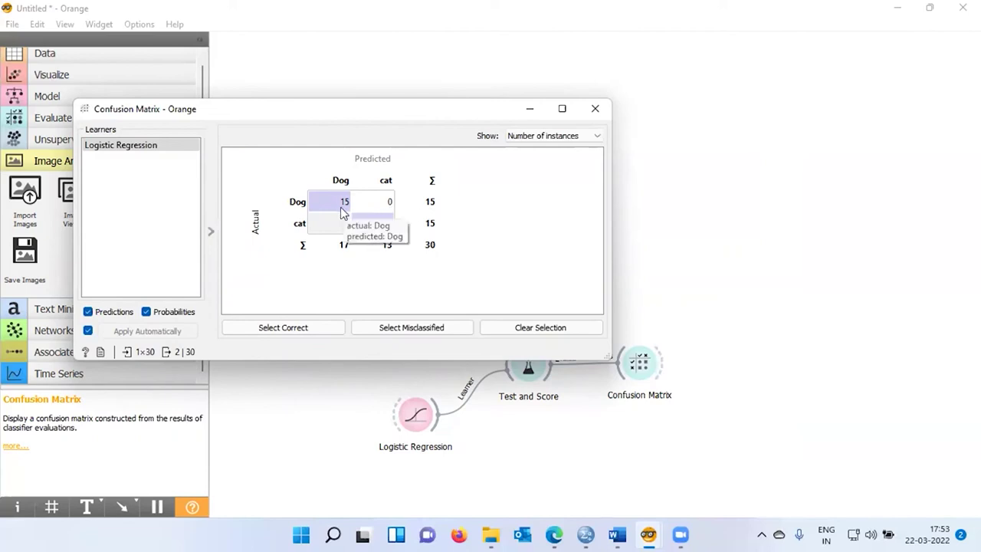
ctrl+click(387, 223)
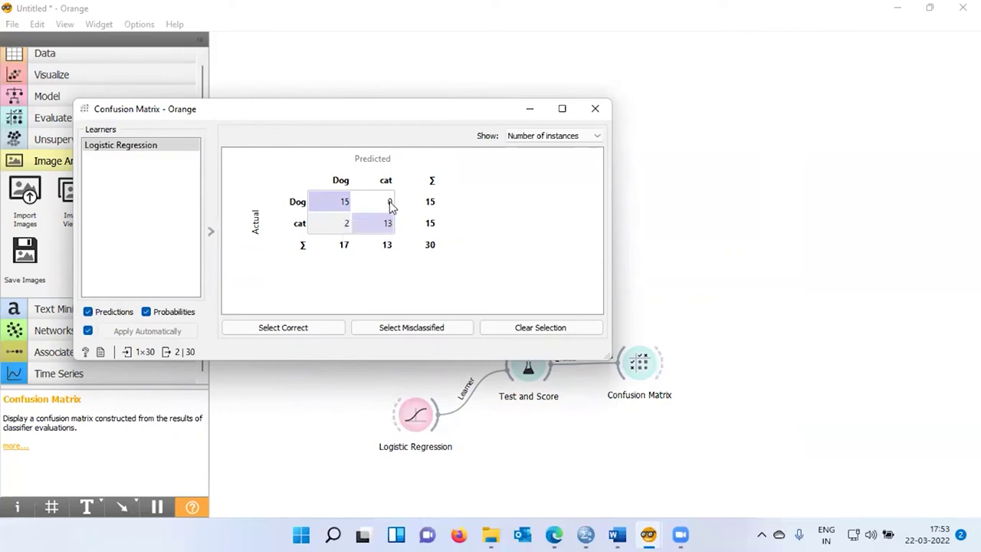
click(390, 202)
click(344, 203)
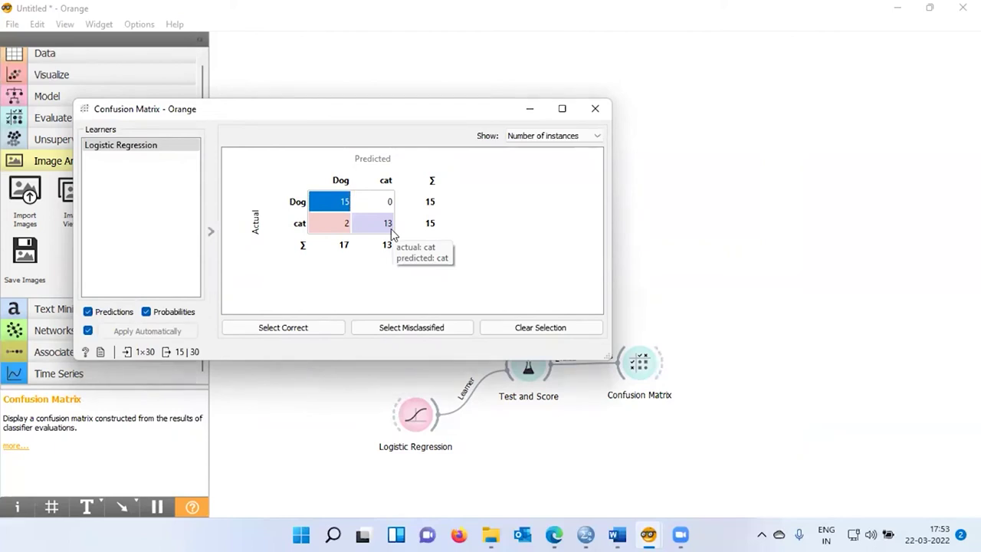
click(335, 233)
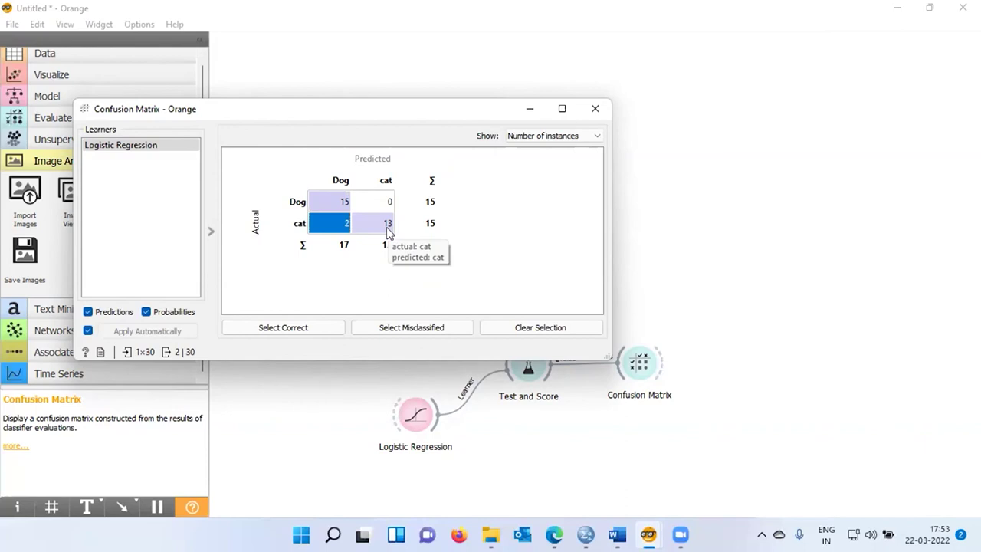
click(325, 198)
click(383, 222)
click(345, 204)
click(393, 230)
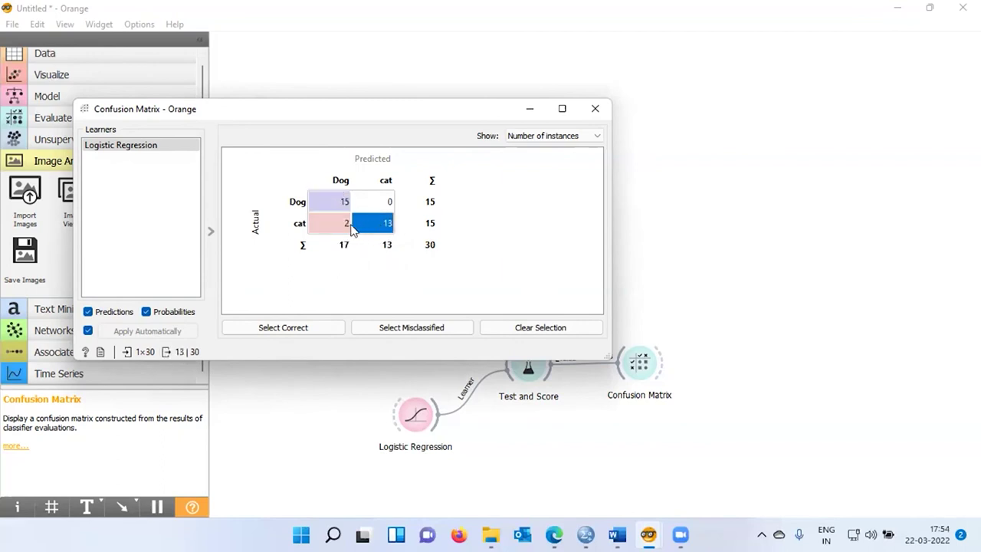
click(341, 227)
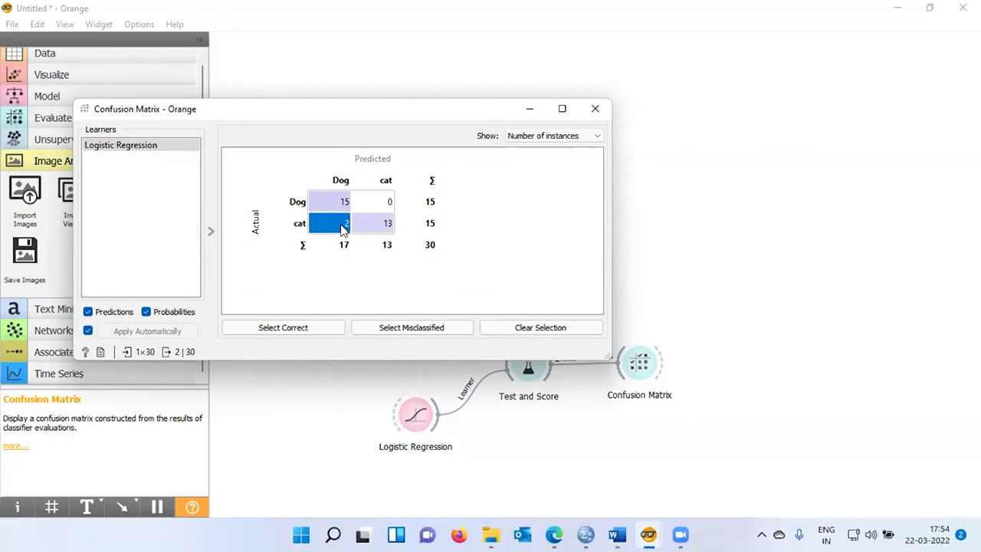
- Select the misclassified instances in the Confusion Matrix and send its selected data to a new Image Viewer
click(412, 328)
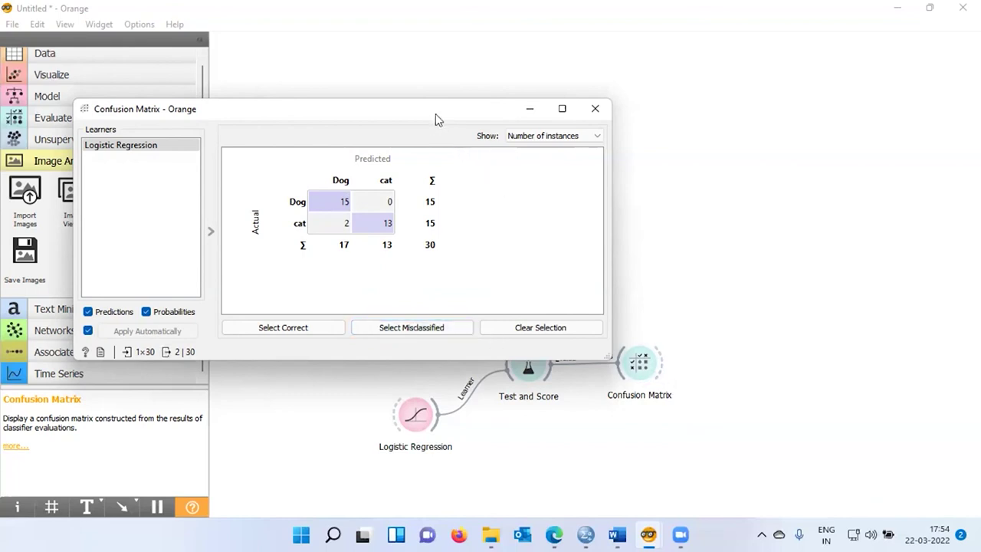
drag(435, 113, 763, 27)
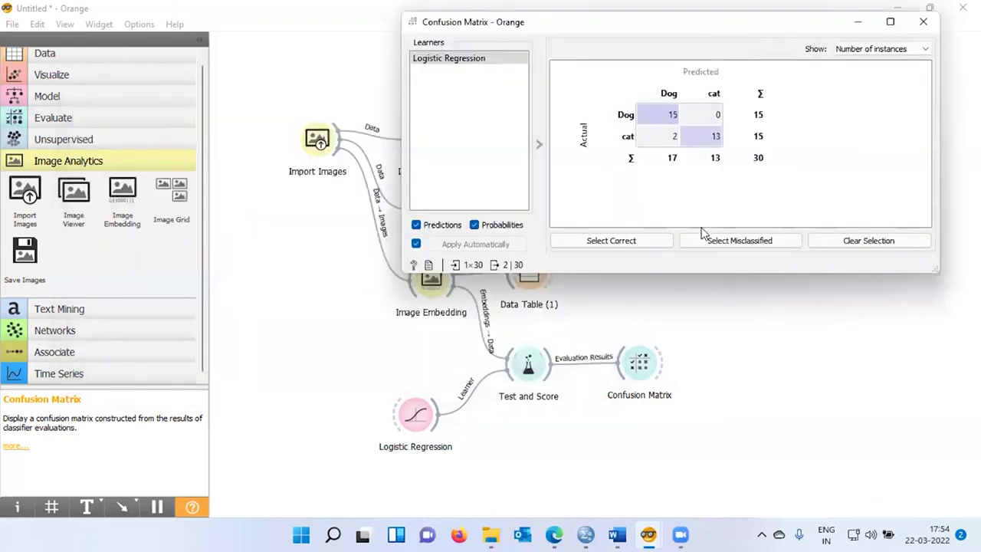
click(80, 204)
drag(663, 368, 749, 373)
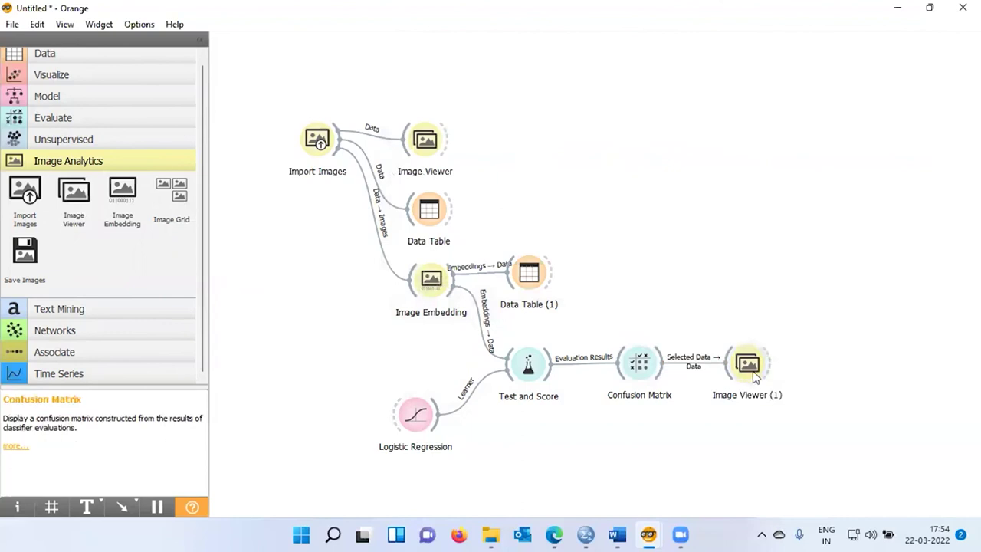
- View the misclassified pictures one by one in the new Image Viewer
double_click(752, 374)
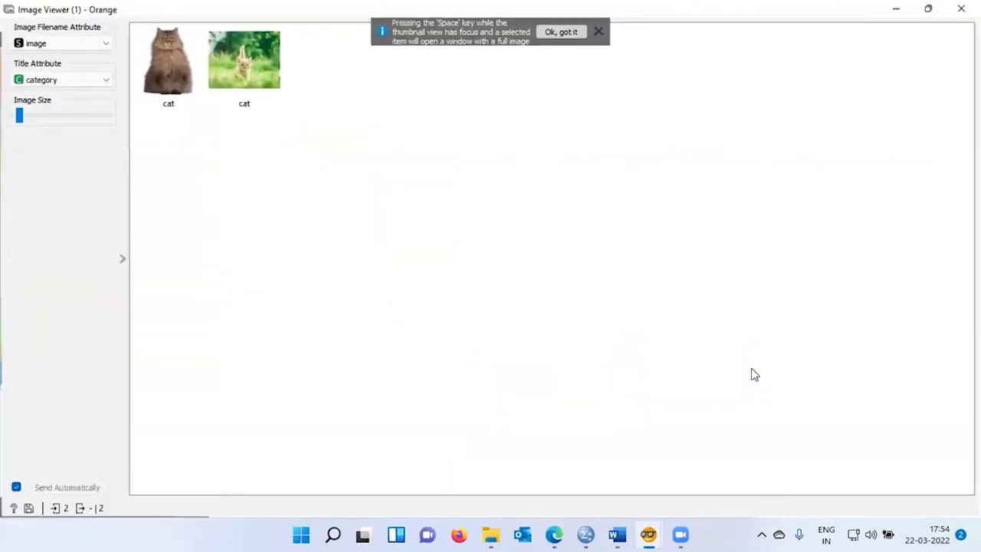
click(168, 65)
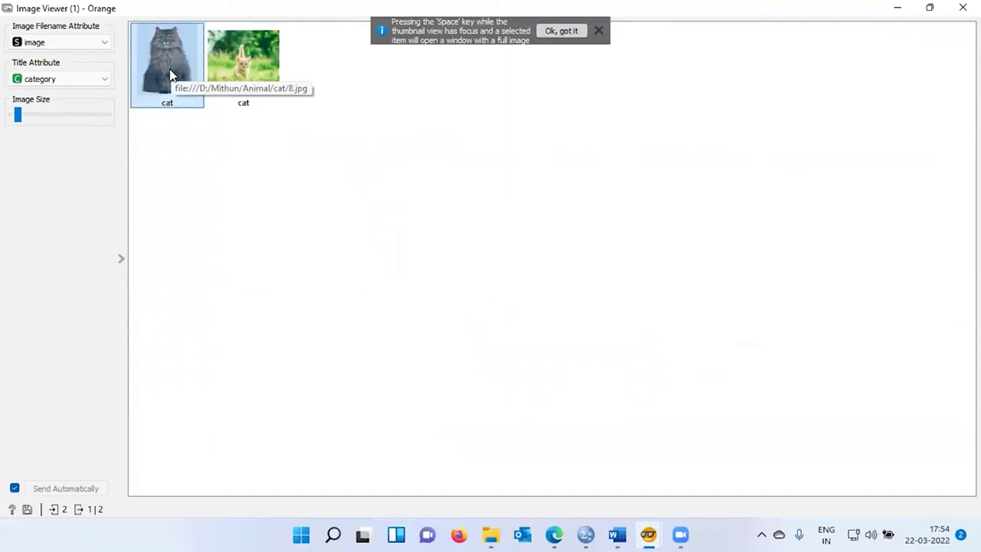
click(247, 68)
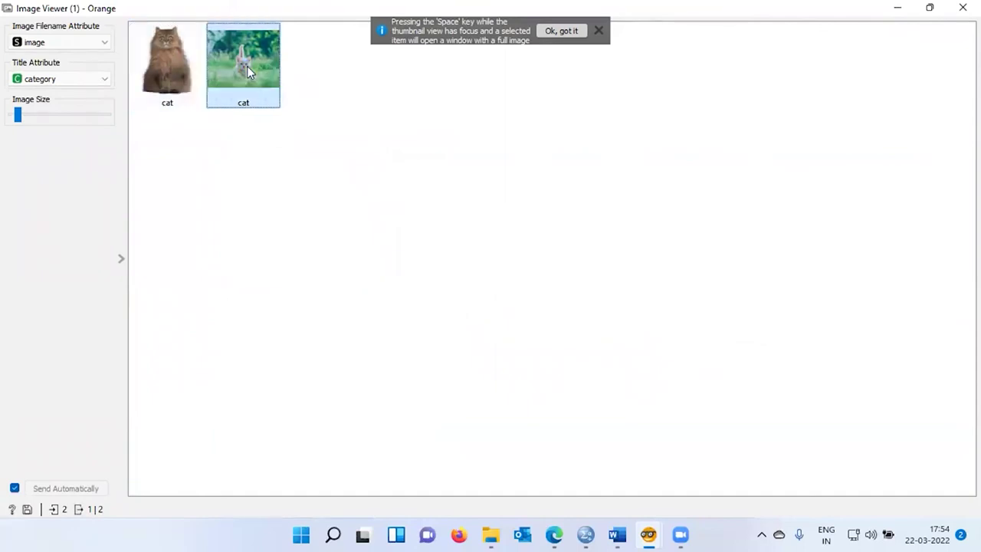
click(598, 31)
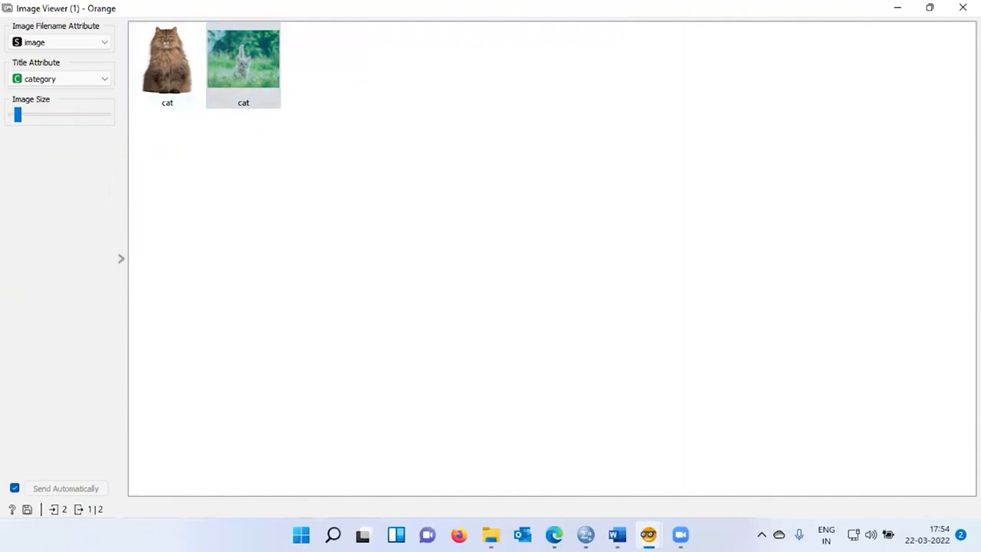
click(963, 8)
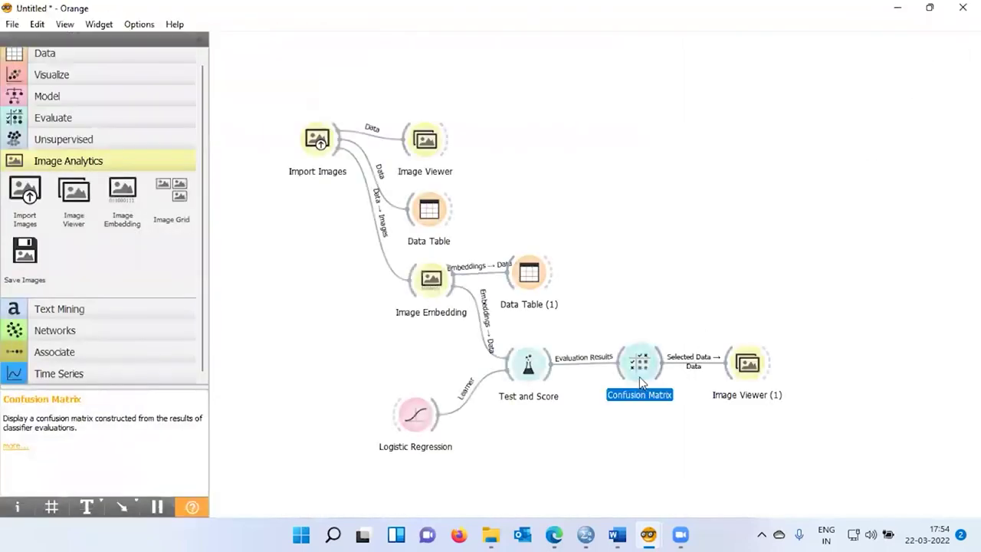
- Select the instances that are actually cat and predicted as cat in the Confusion Matrix
double_click(639, 366)
click(674, 137)
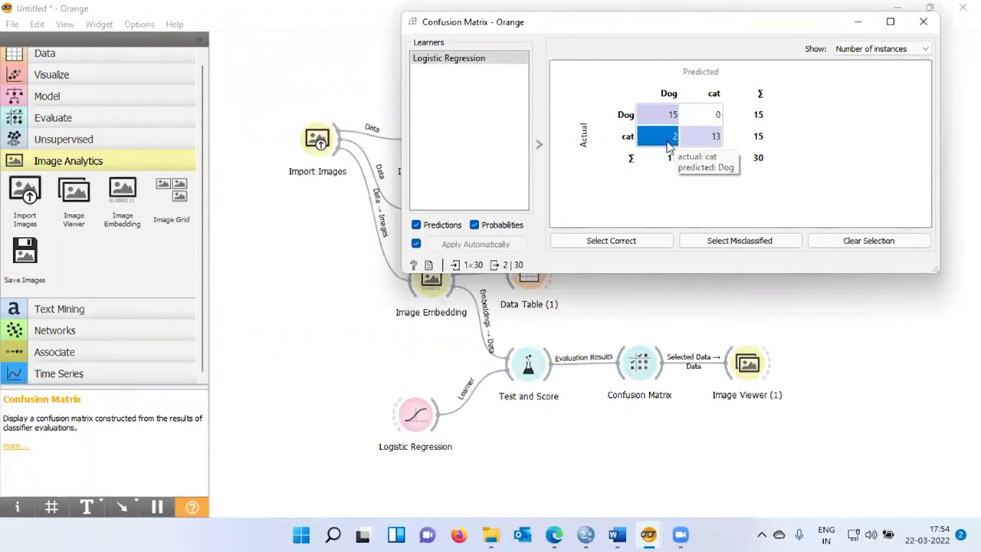
click(714, 141)
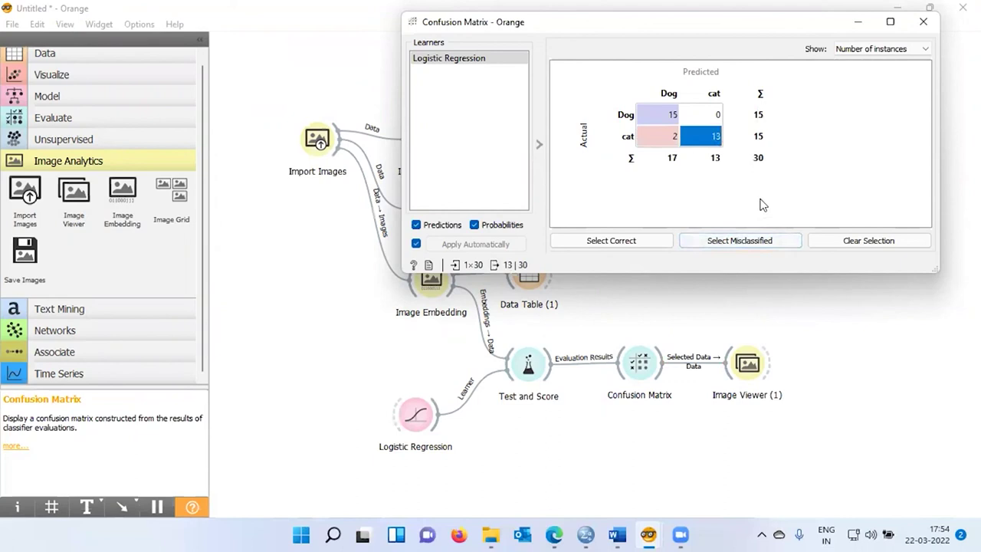
click(923, 21)
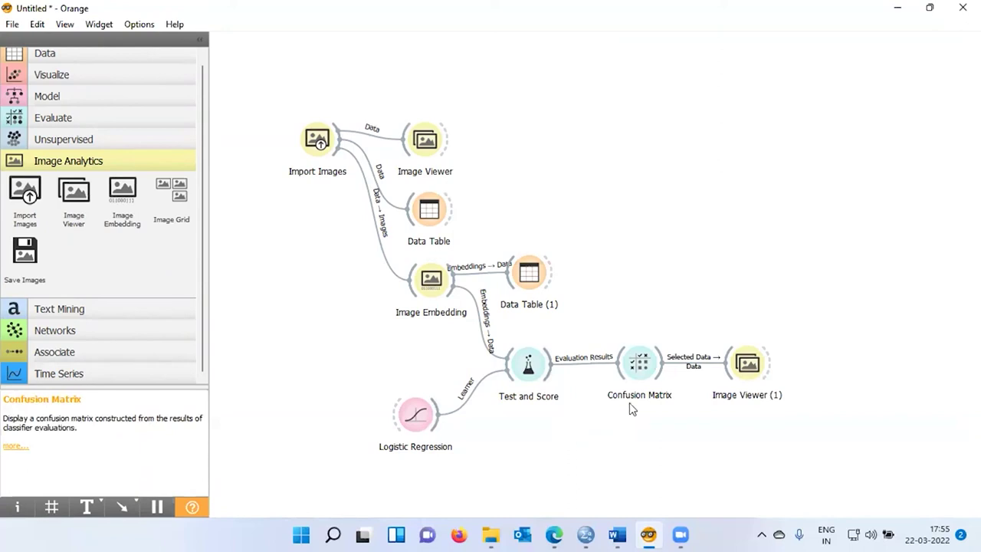
click(649, 366)
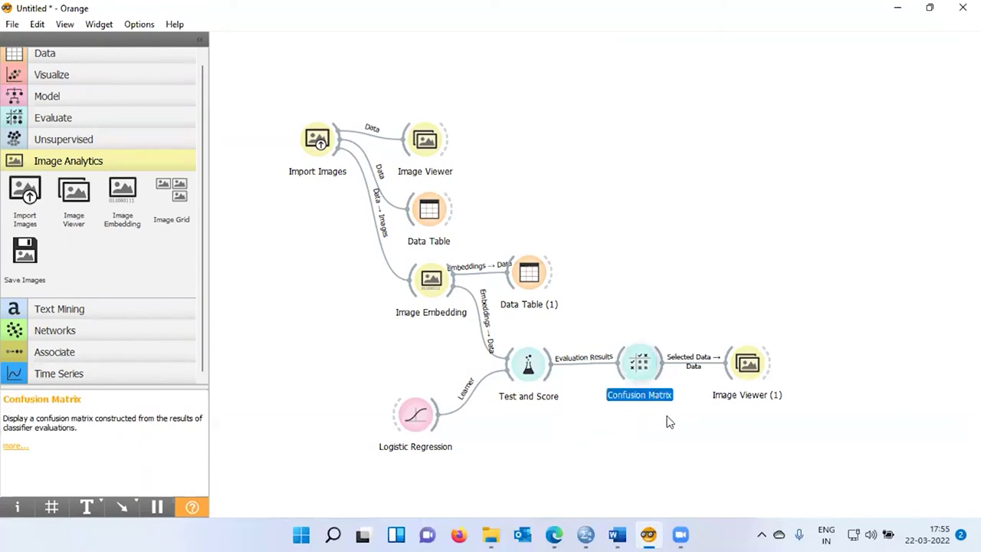